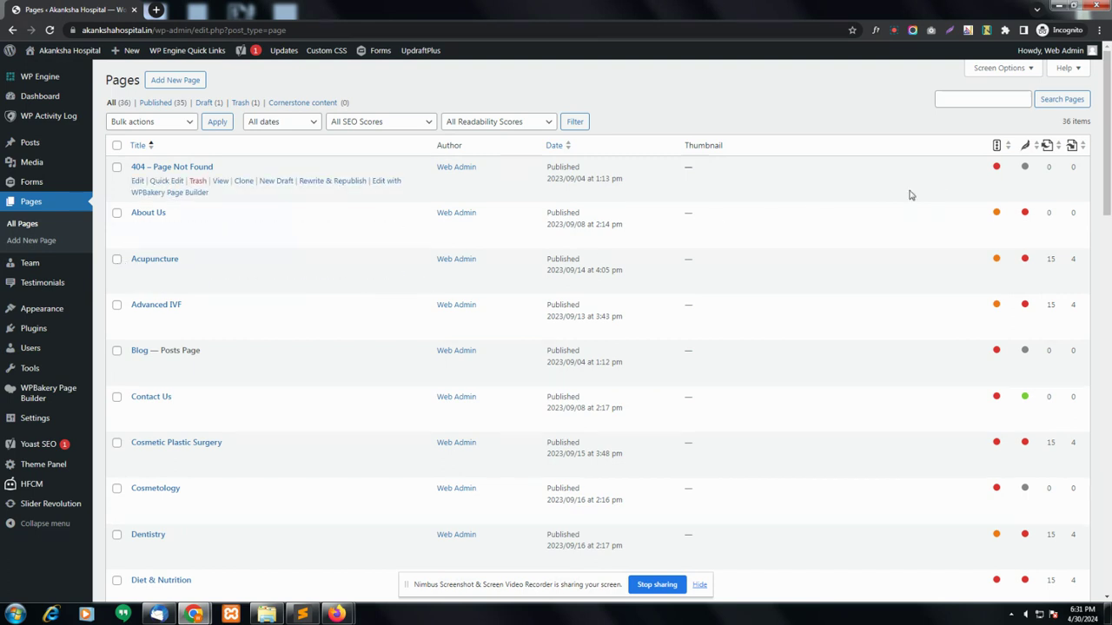
Step: Search the pages for "Video" and open the Videos page for editing
click(947, 98)
text(Video)
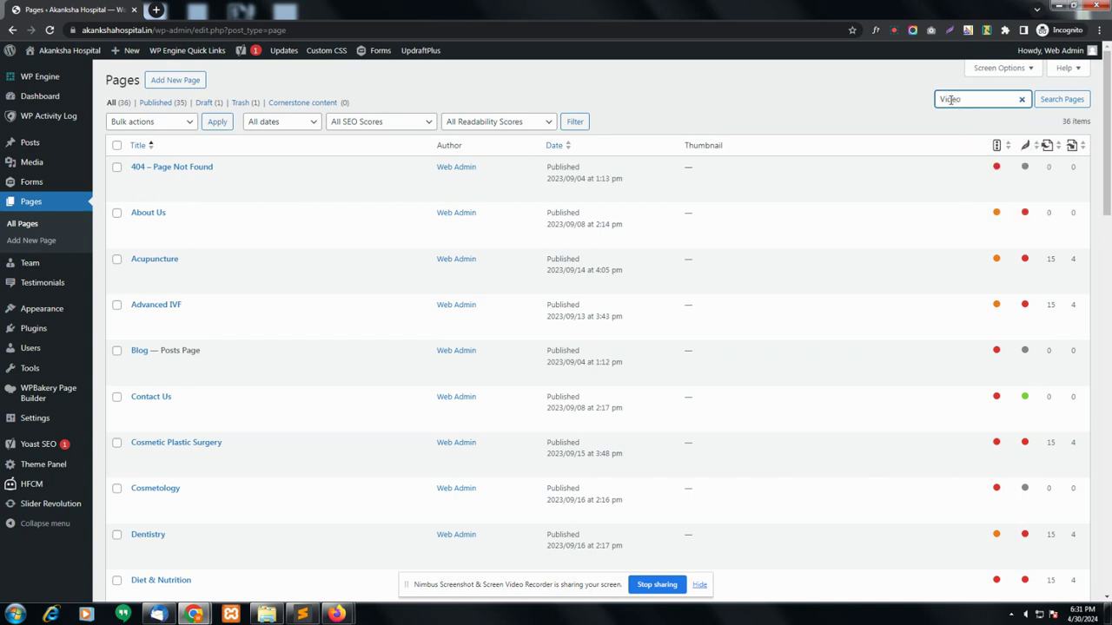
key(Return)
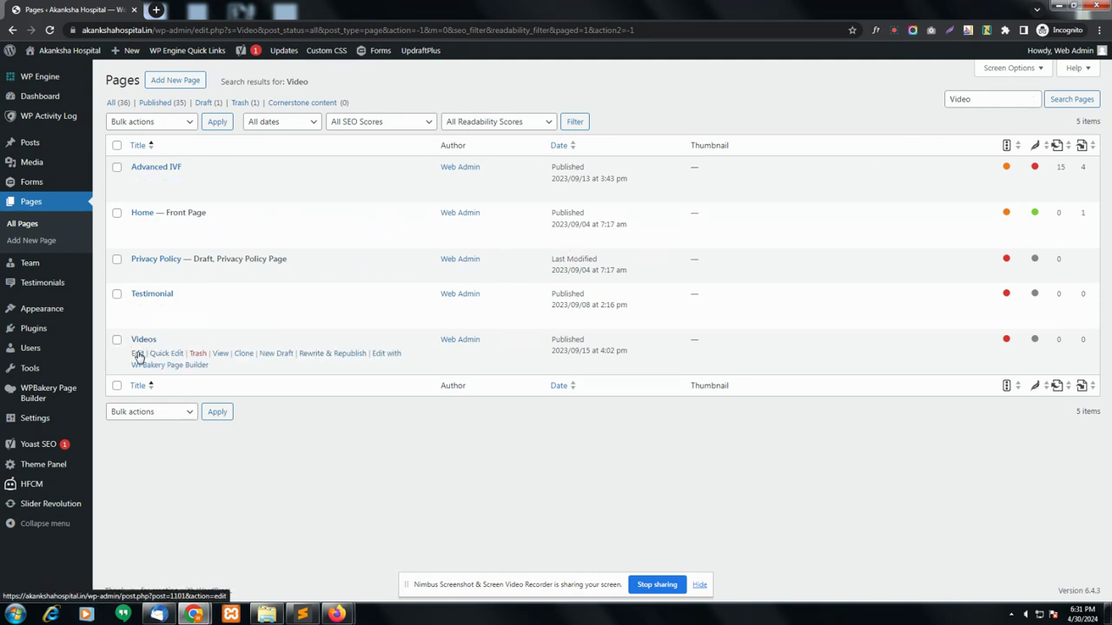
click(138, 354)
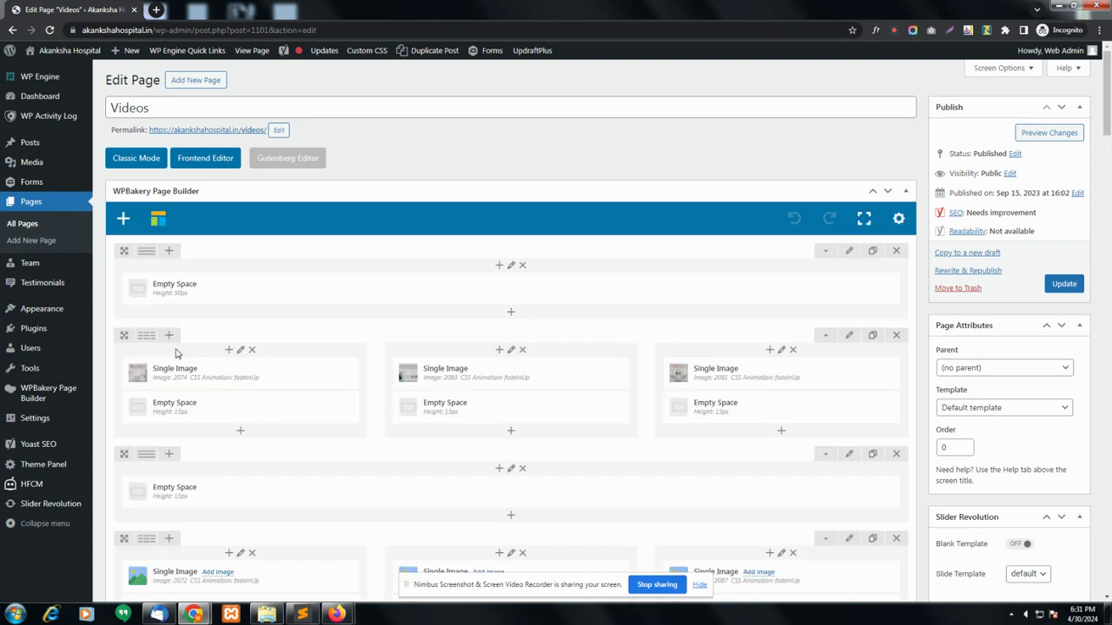
Step: Open the settings of the first Single Image element in the page's first three-column row
scroll(235, 355, down, 1)
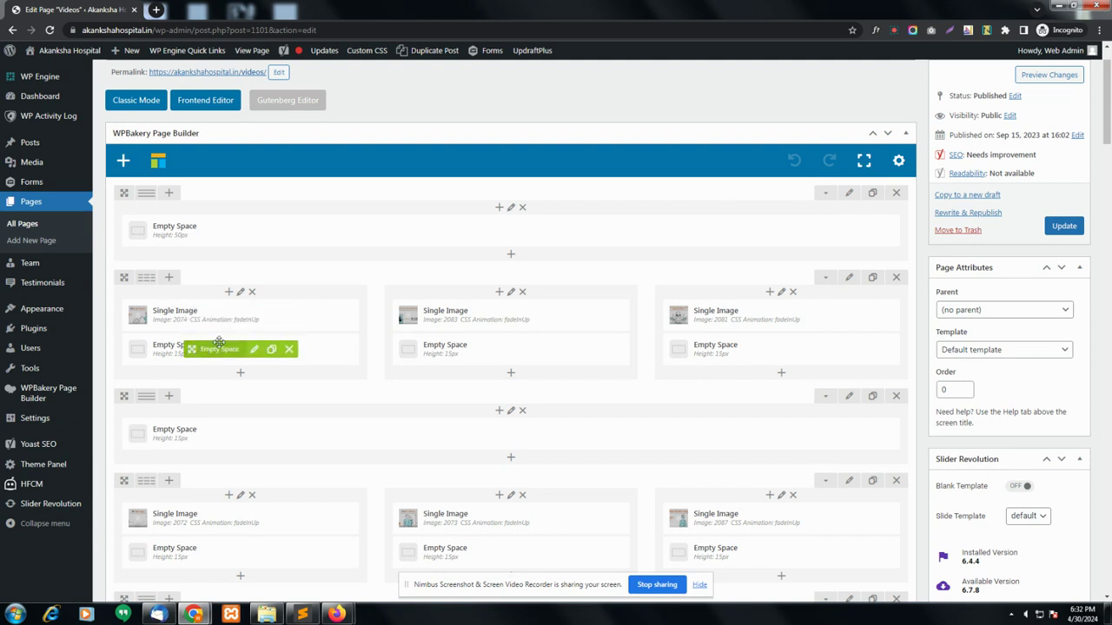
click(254, 317)
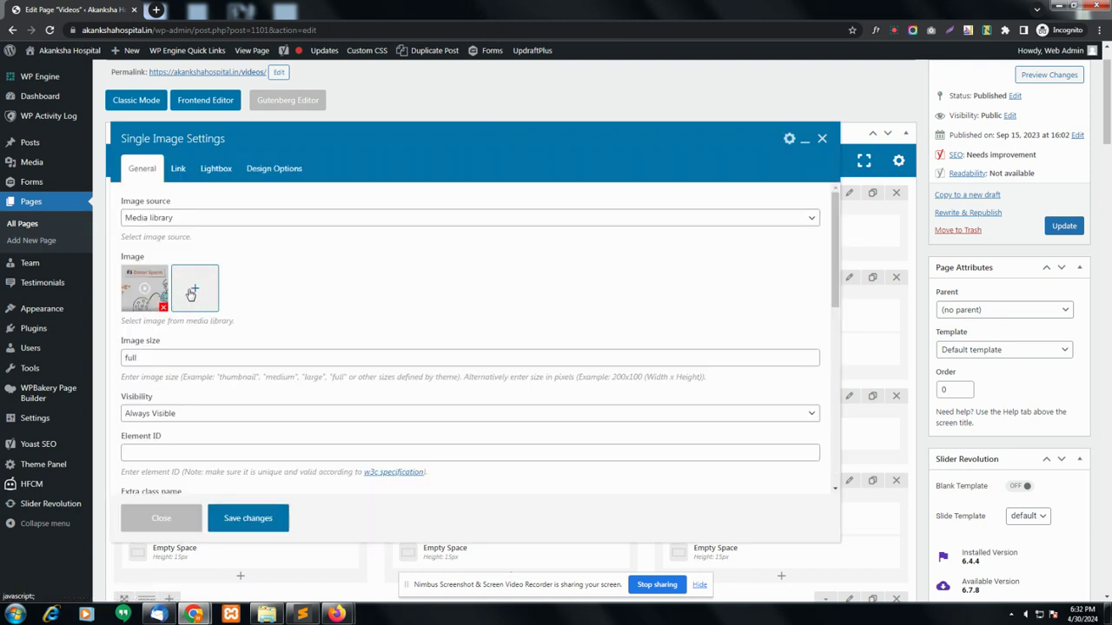
Step: Try choosing the second photo in the media library as the element's image
click(192, 293)
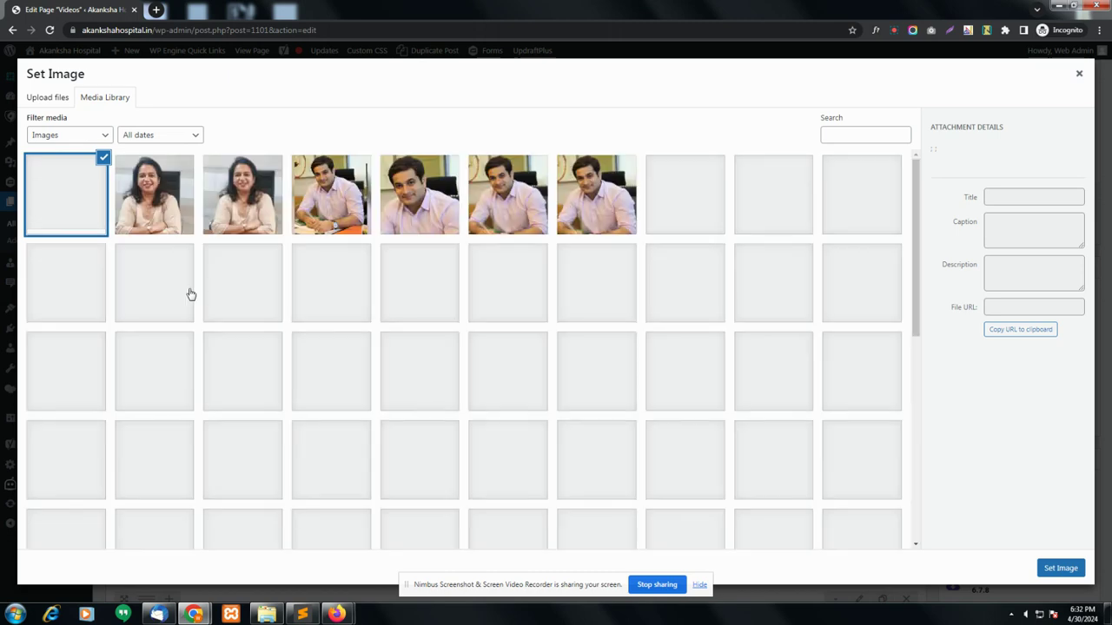
click(159, 210)
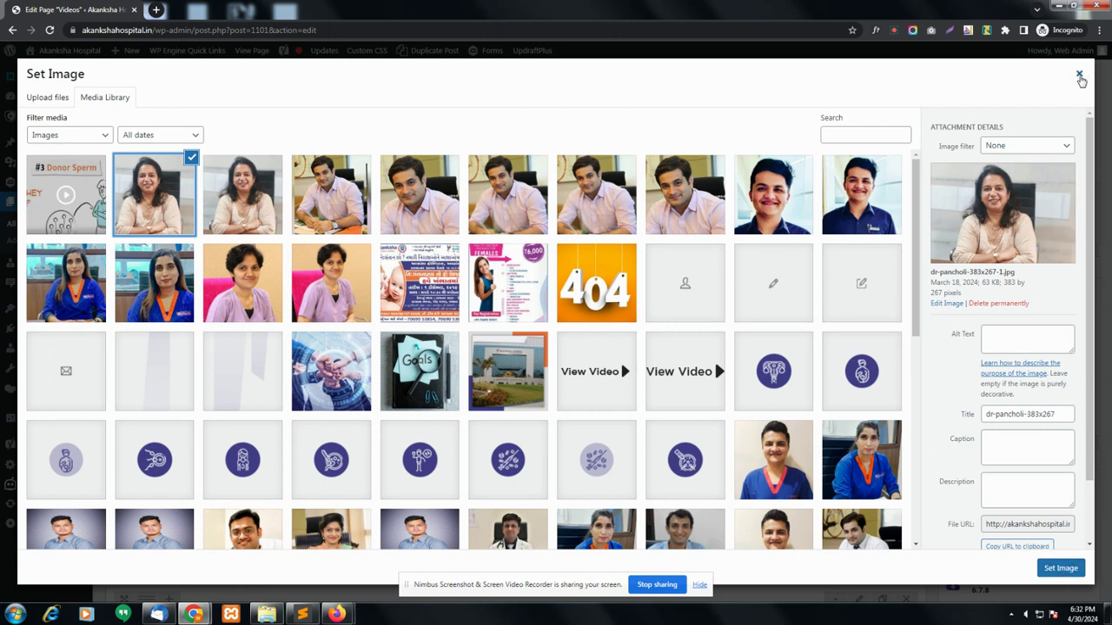
click(1078, 77)
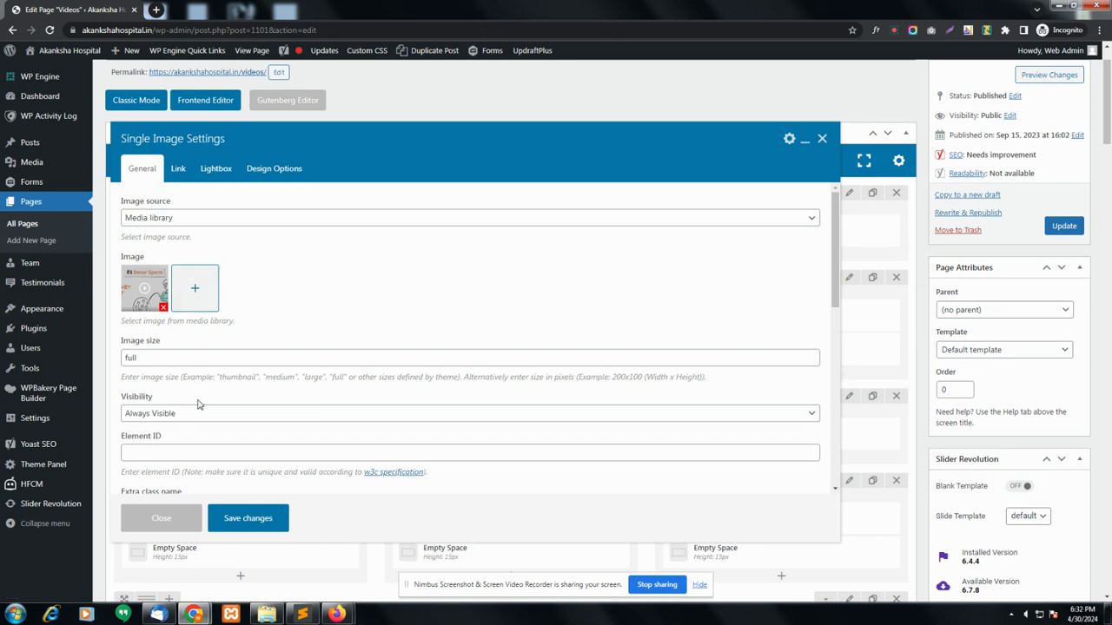
Step: Examine the image's general settings, including the extra class name, CSS animation choices and image alignment choices
scroll(198, 398, down, 1)
scroll(198, 395, down, 3)
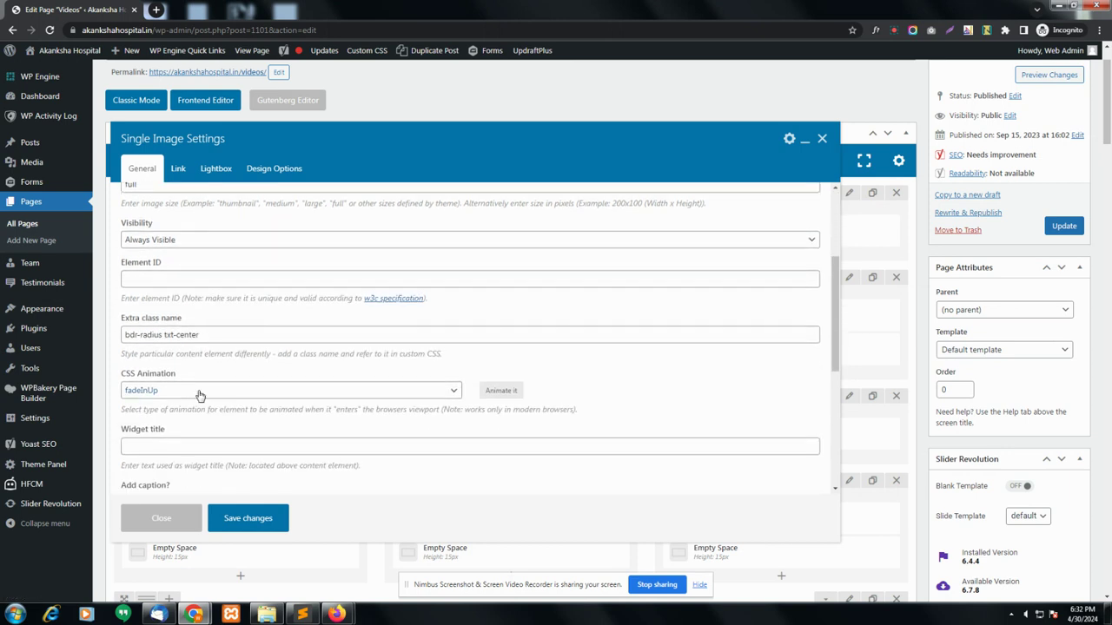
click(214, 334)
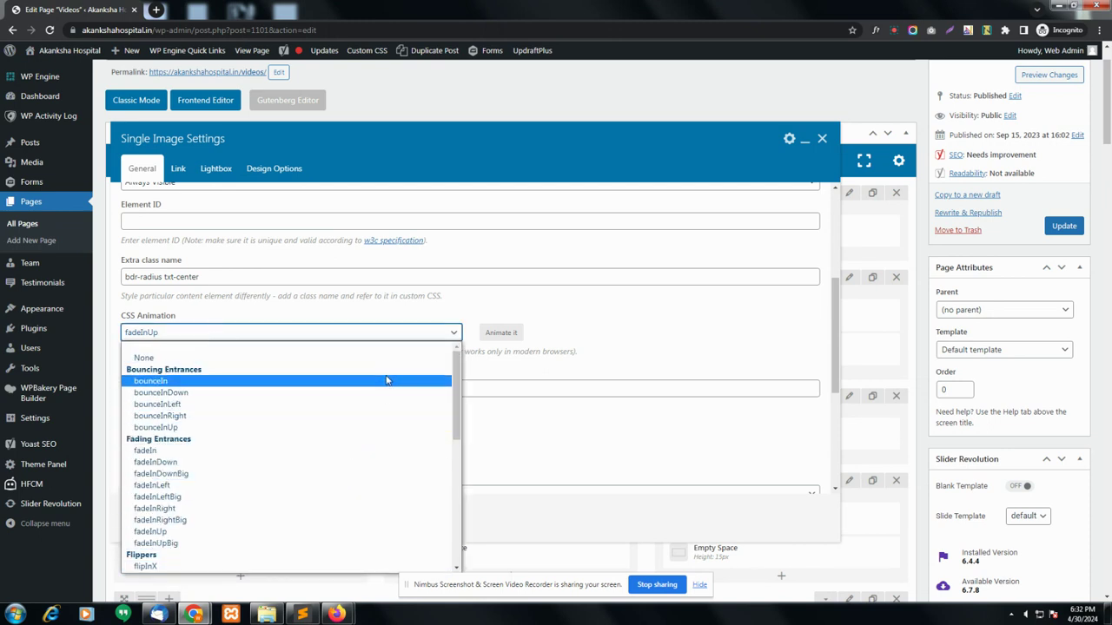
click(595, 365)
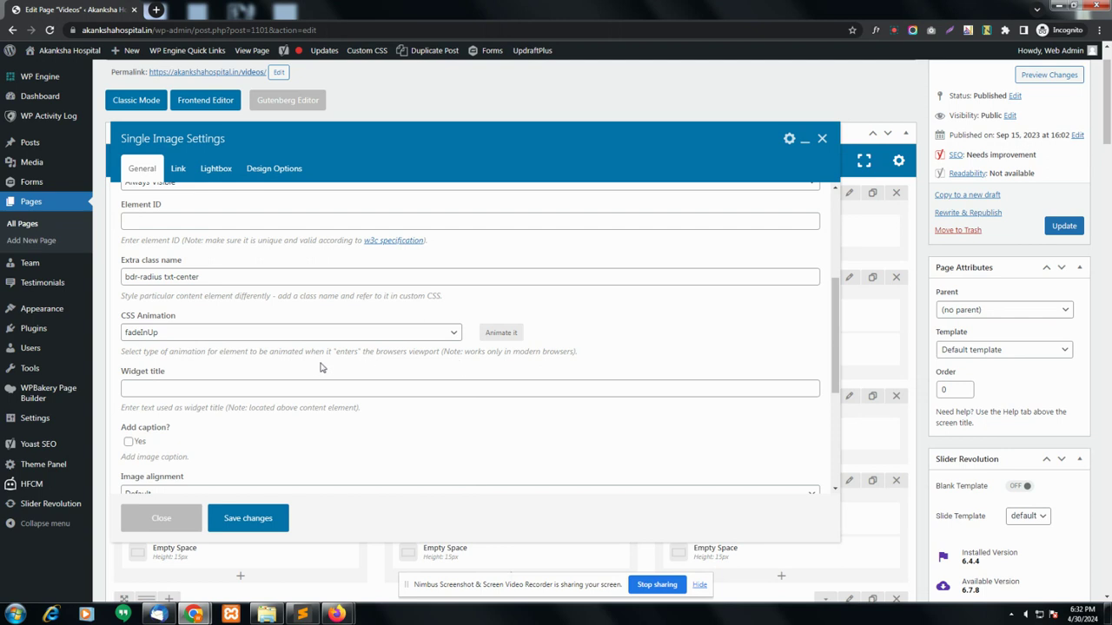
scroll(312, 368, down, 2)
scroll(312, 369, down, 1)
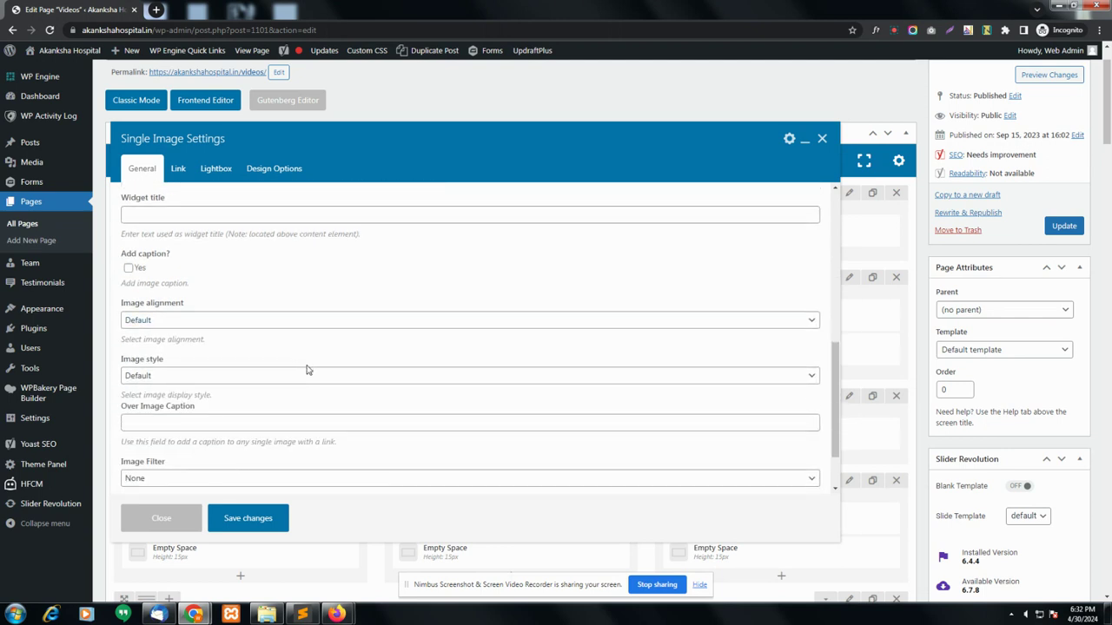
click(266, 324)
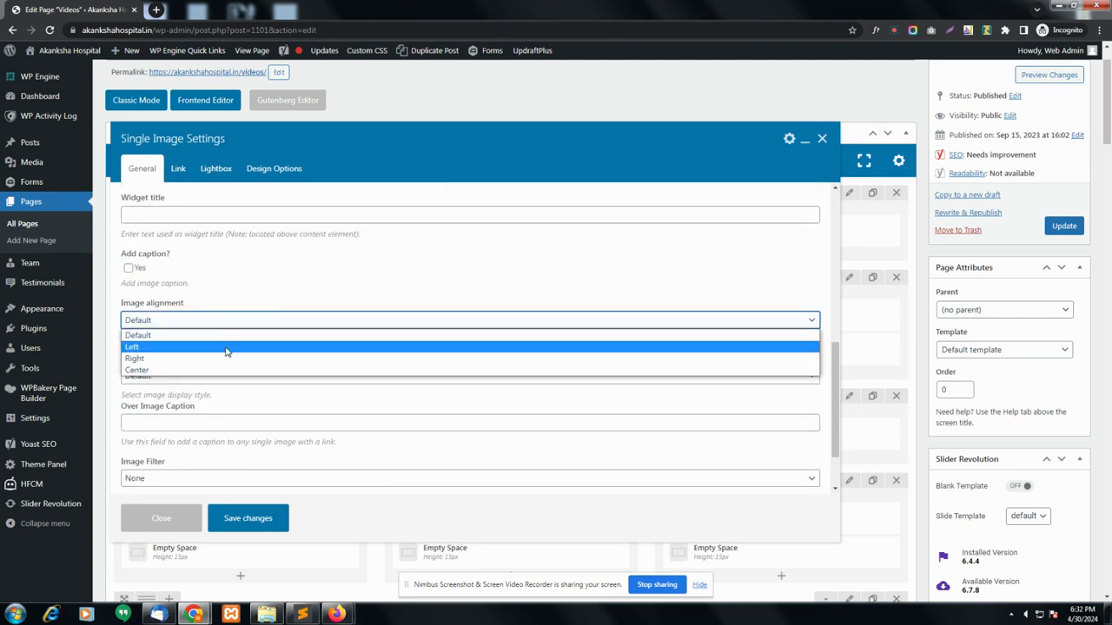
click(263, 300)
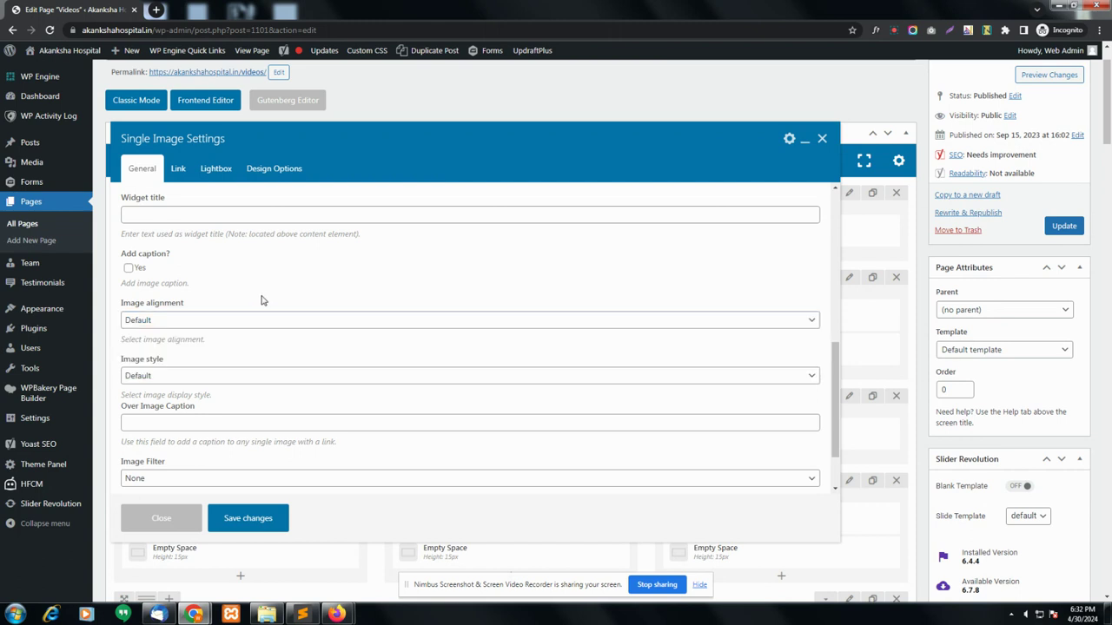
Step: Examine the available image style, image filter and image hover choices for the single image
click(200, 379)
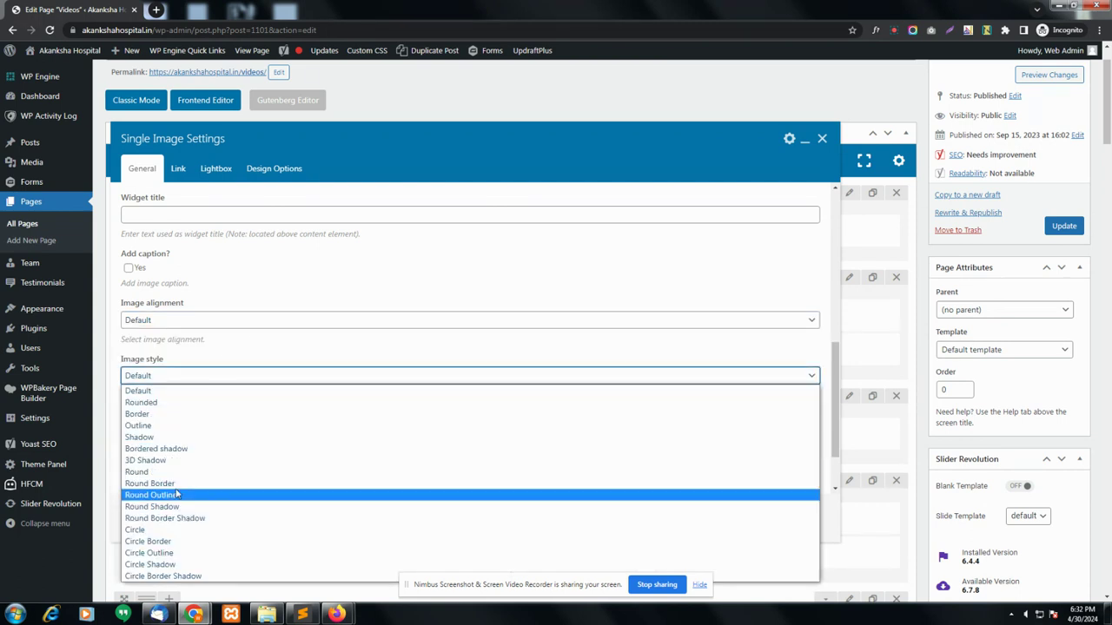
click(228, 357)
scroll(226, 357, down, 1)
scroll(226, 359, down, 1)
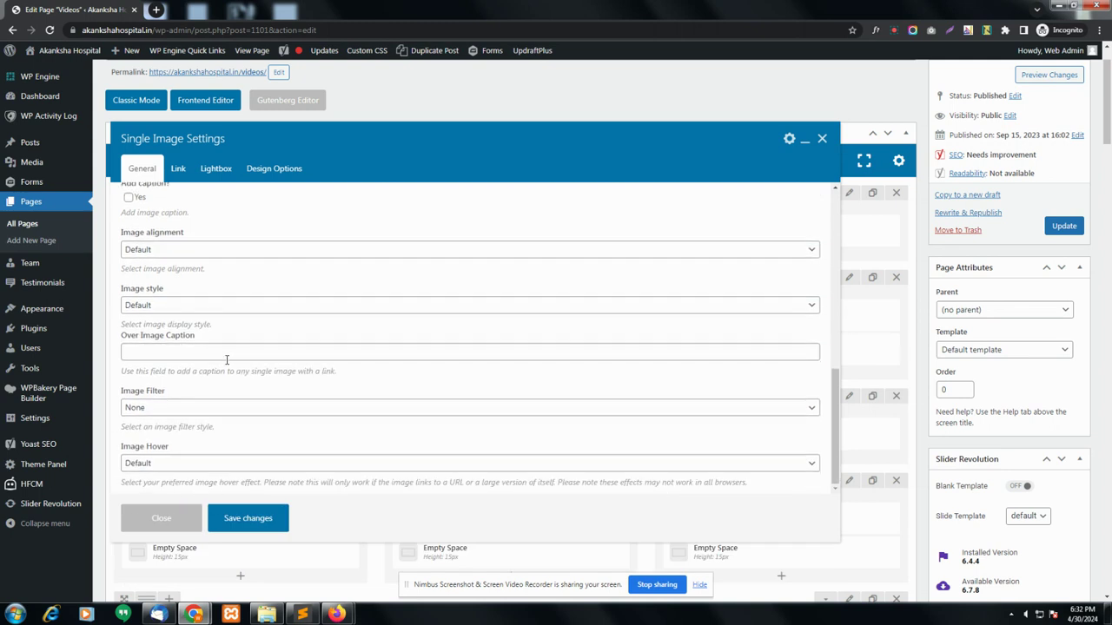
click(209, 410)
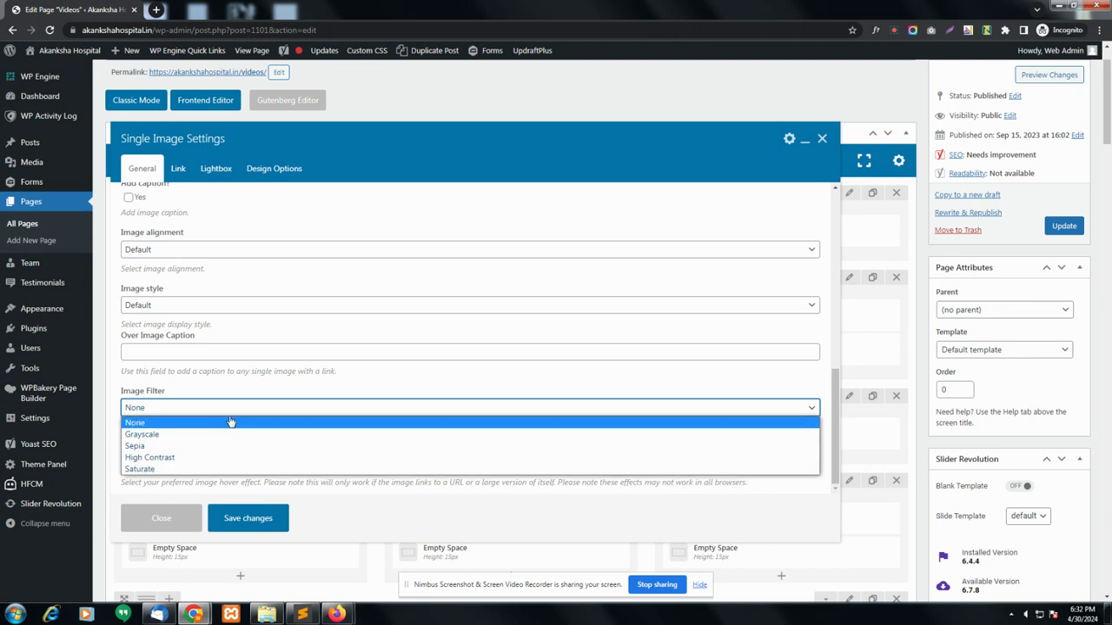
click(263, 391)
click(210, 465)
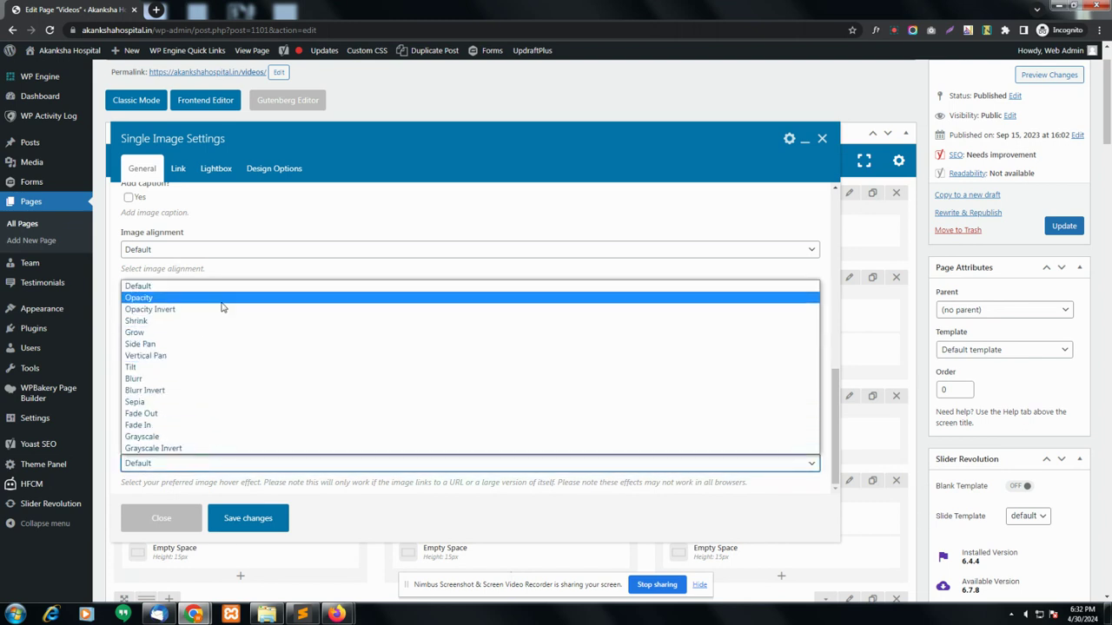
click(279, 276)
scroll(232, 415, down, 1)
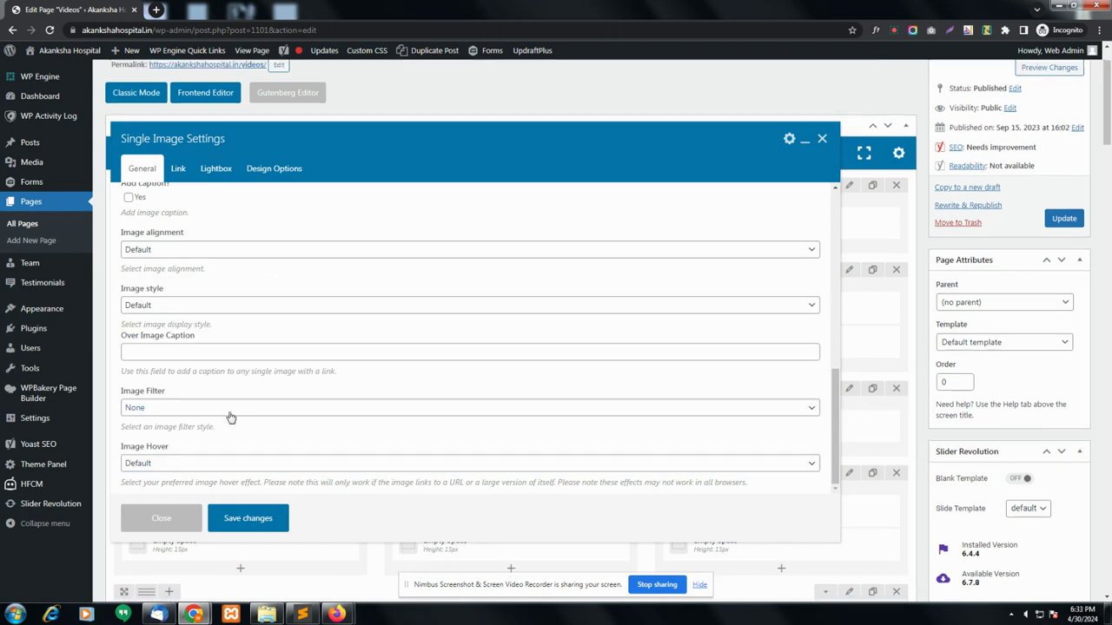
Step: Review the on-click action choices in the single image's link settings
scroll(206, 323, up, 5)
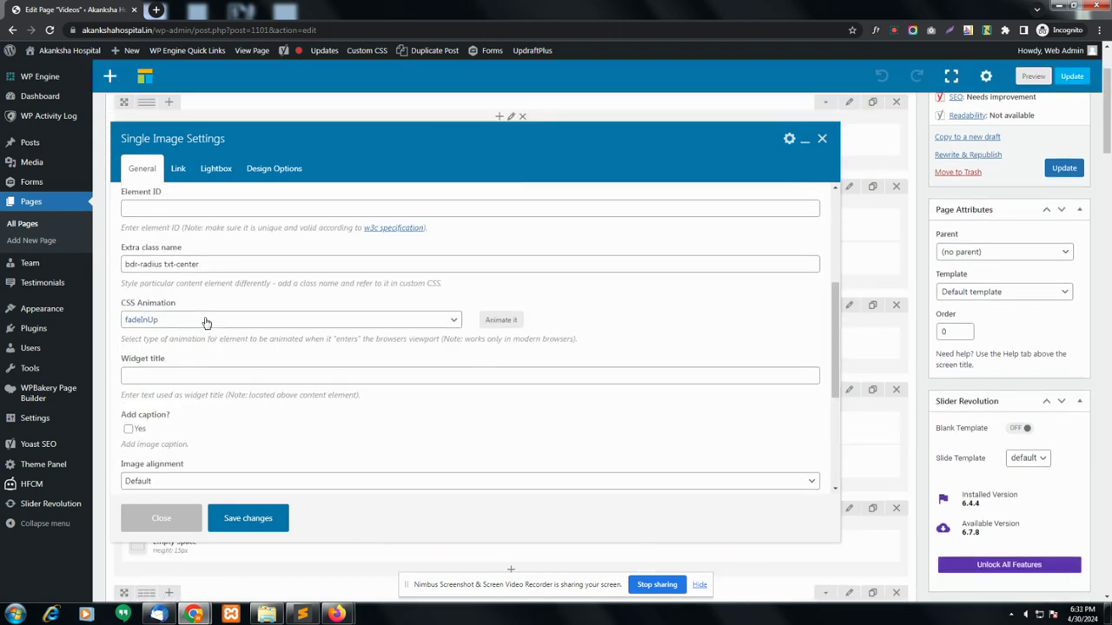
scroll(199, 225, up, 1)
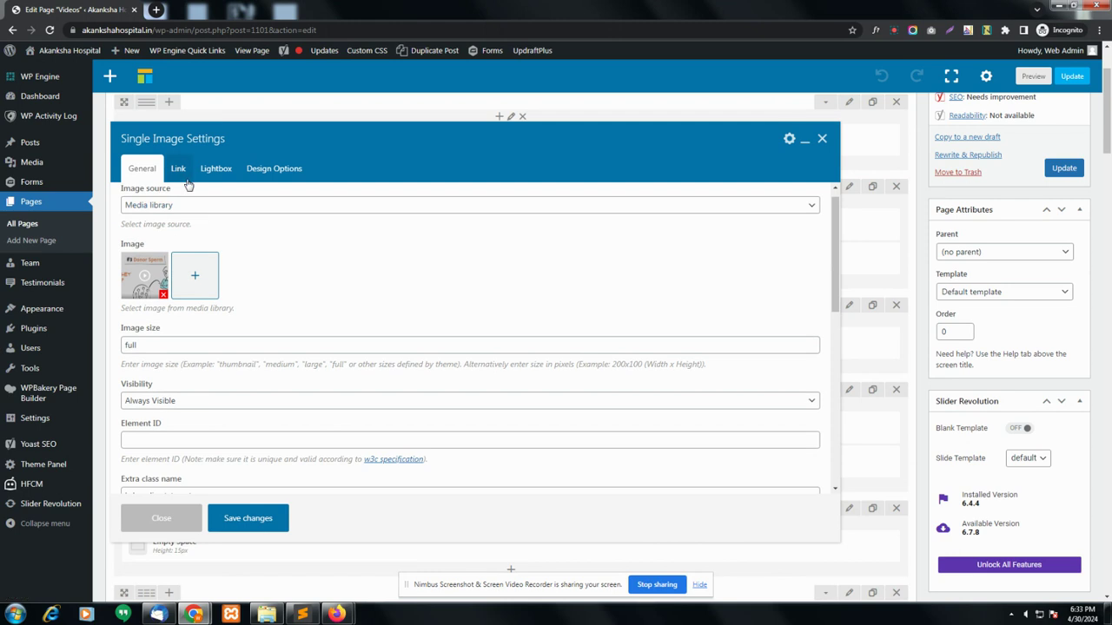
click(178, 170)
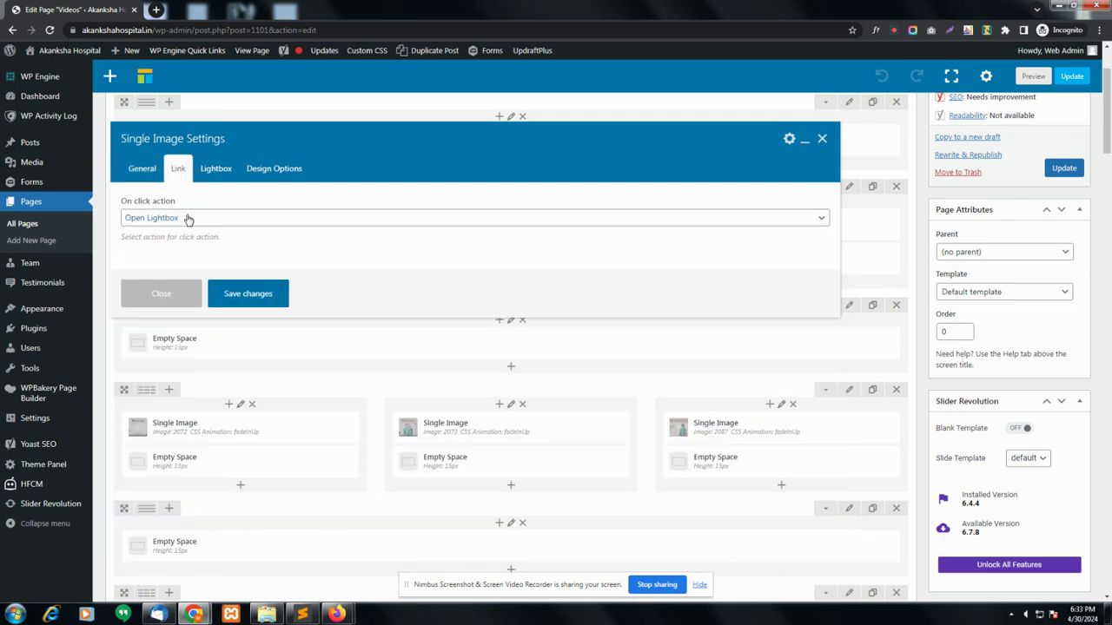
click(188, 219)
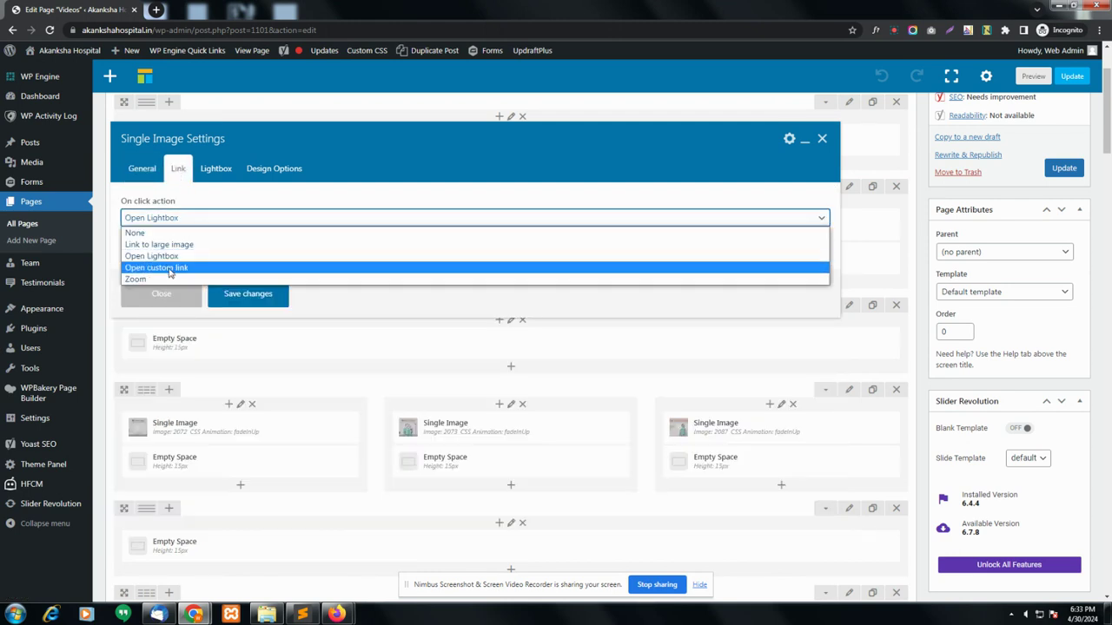
click(248, 195)
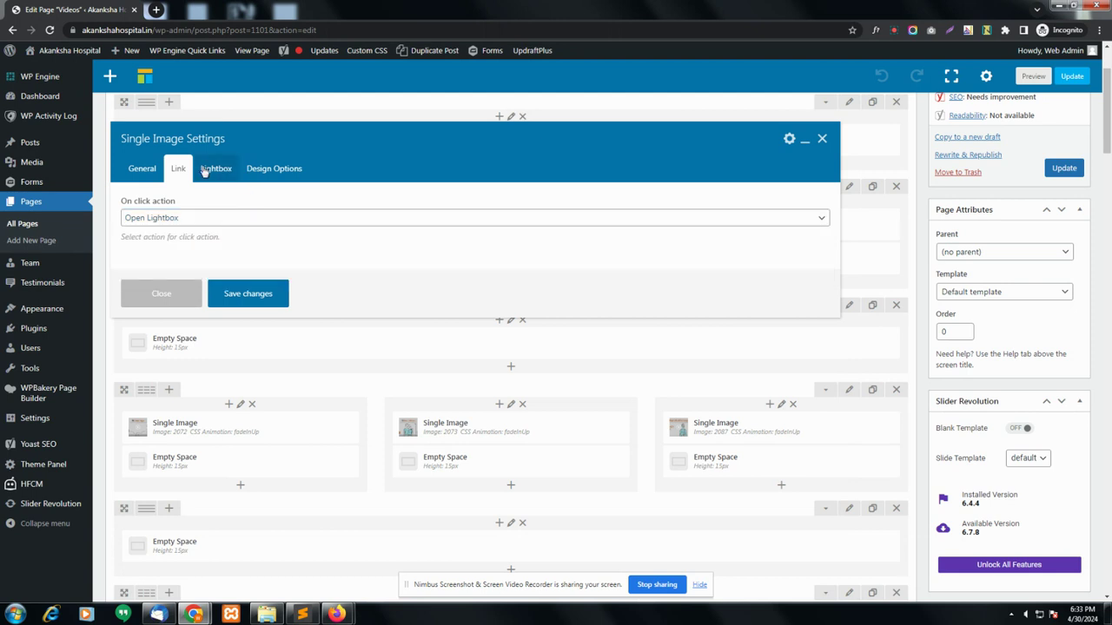
Step: Examine the image's lightbox settings, including the video URL, lightbox type choices, dimensions and gallery options
click(209, 170)
drag(322, 221, 121, 218)
click(317, 256)
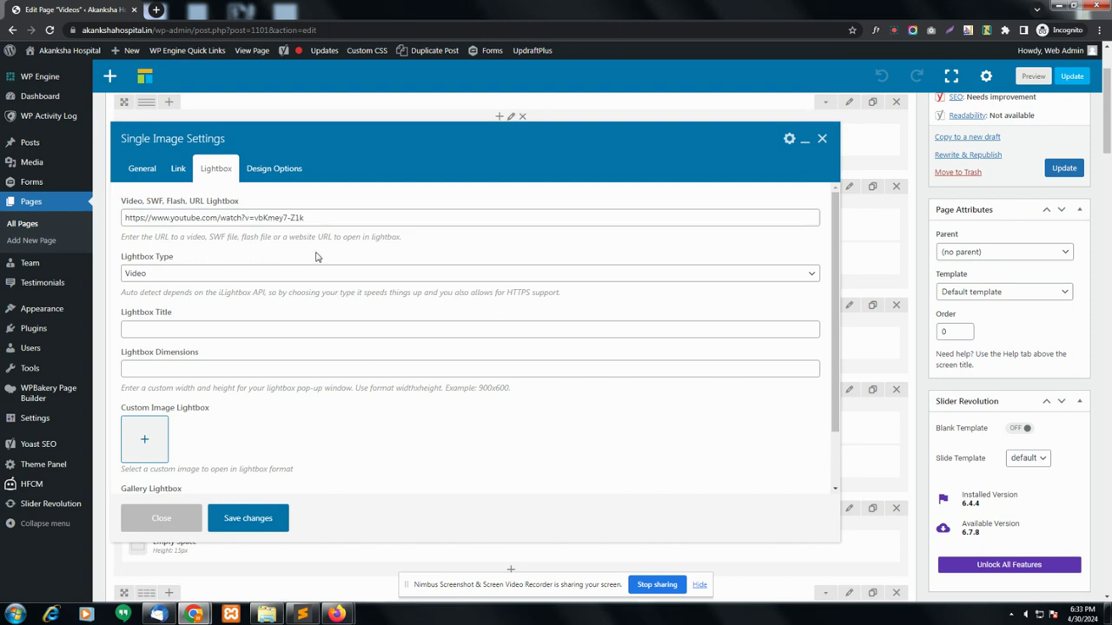
click(173, 273)
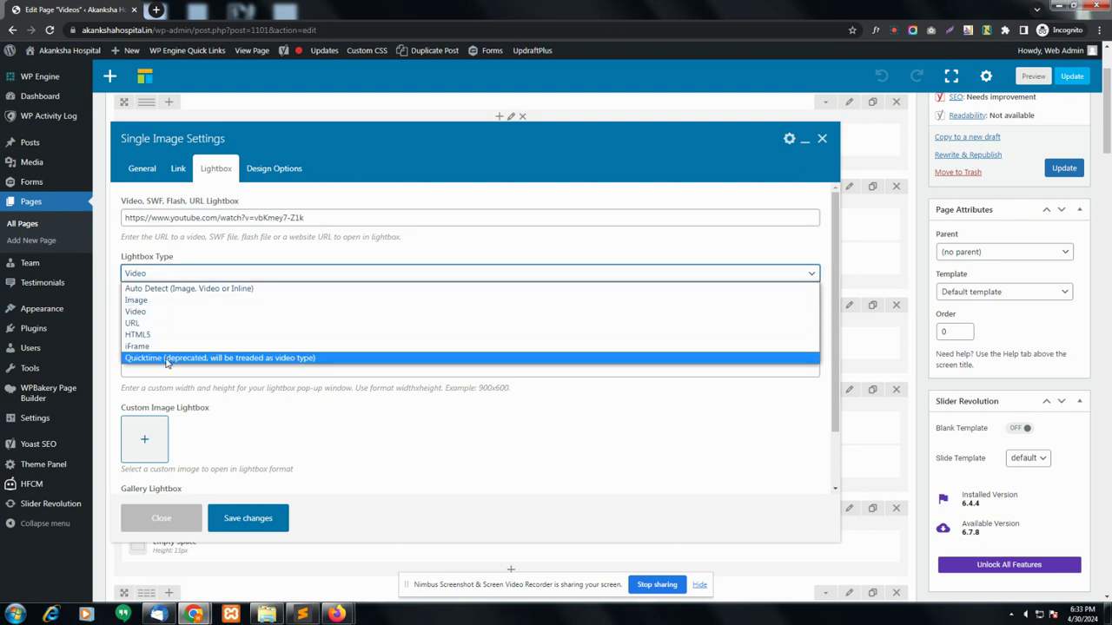
click(241, 415)
scroll(232, 385, down, 2)
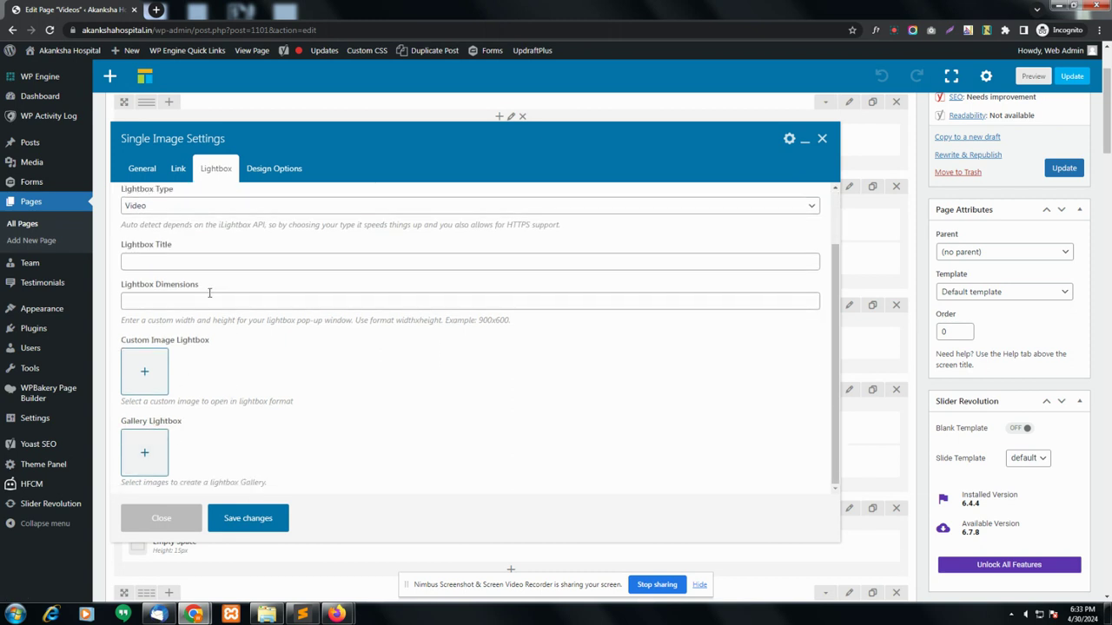
Step: Review the border color, border style and border radius choices in the image's design options
scroll(190, 370, up, 2)
click(274, 170)
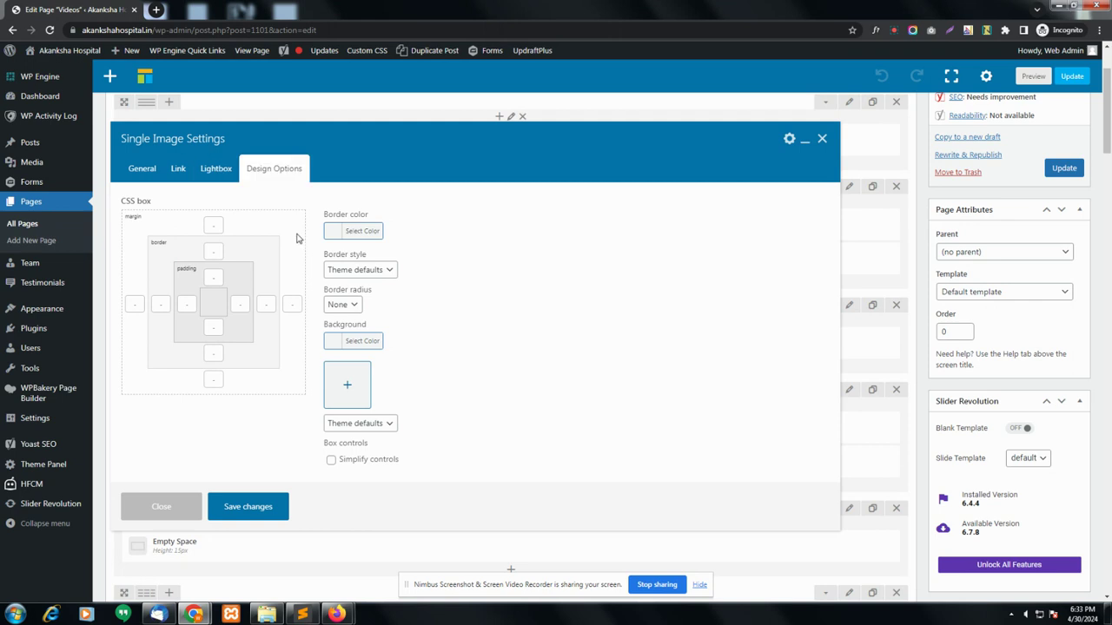
click(356, 232)
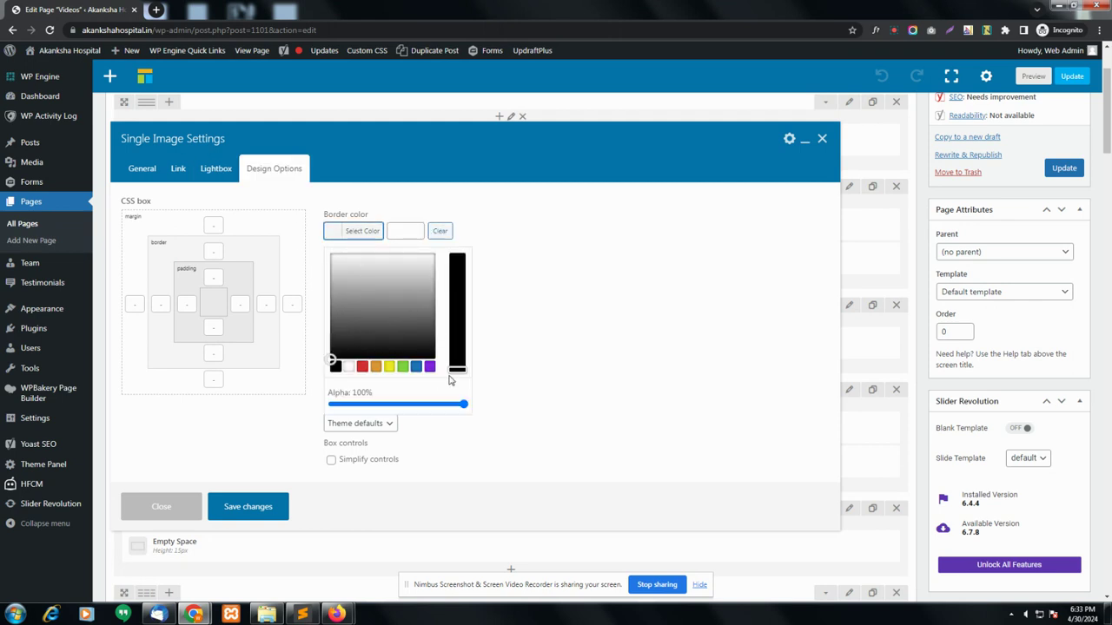
click(513, 351)
click(384, 272)
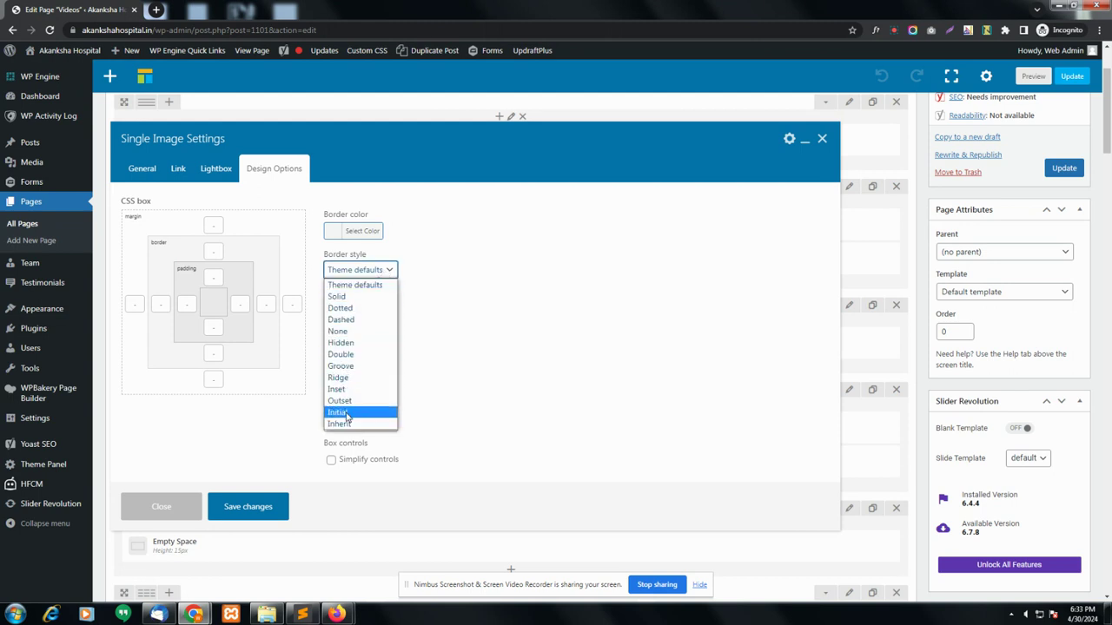
click(465, 376)
click(354, 306)
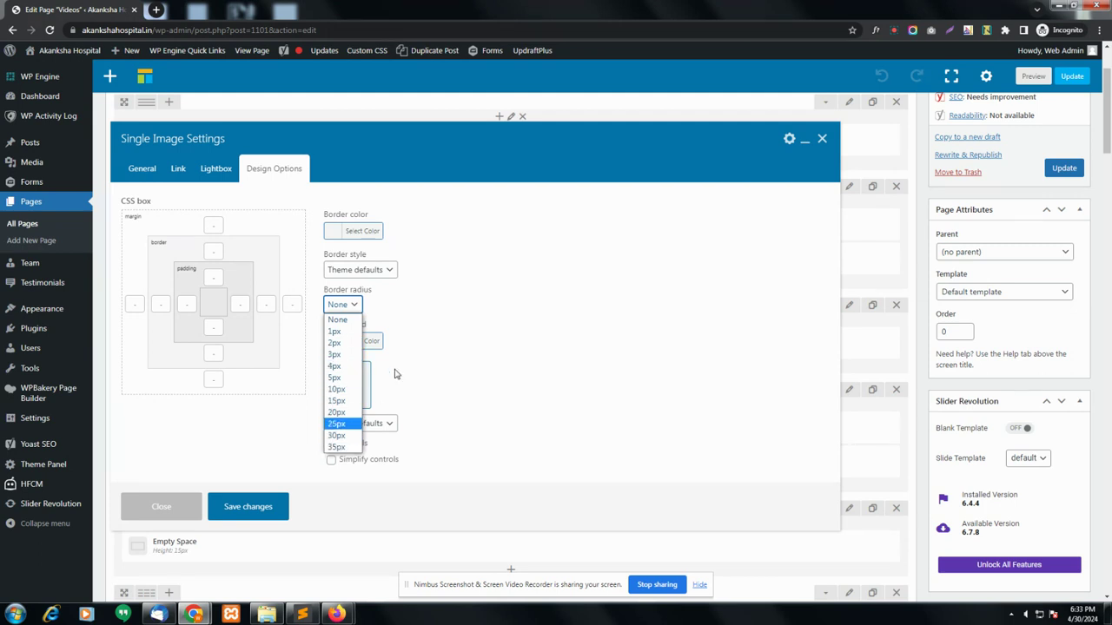
click(399, 341)
Step: Try the red #dd3333 as the image's background color and clear it again
click(372, 342)
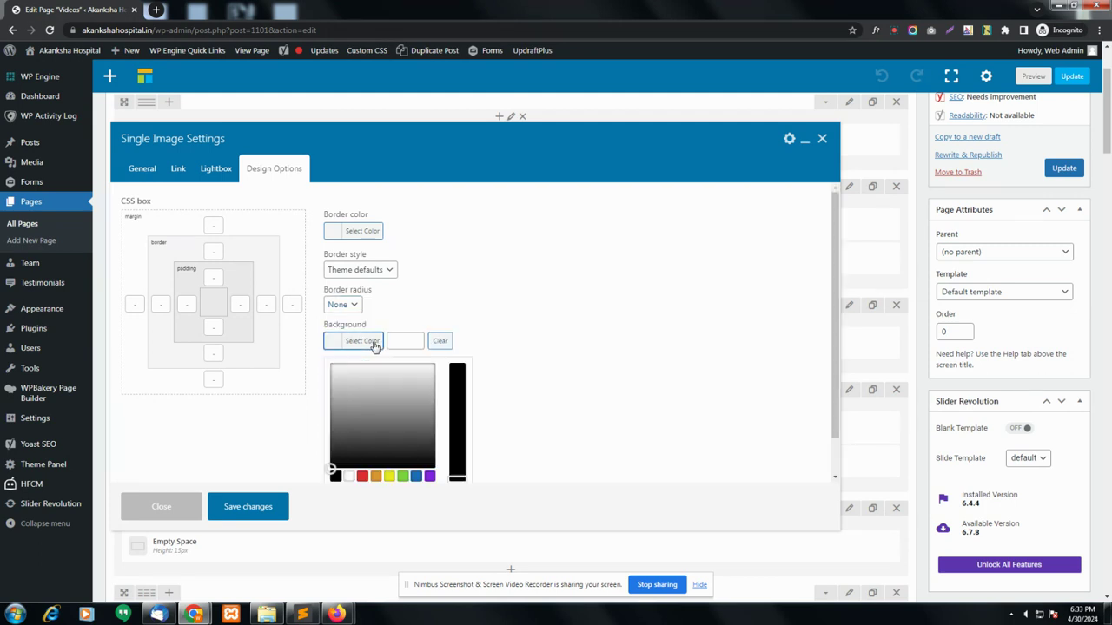
click(362, 477)
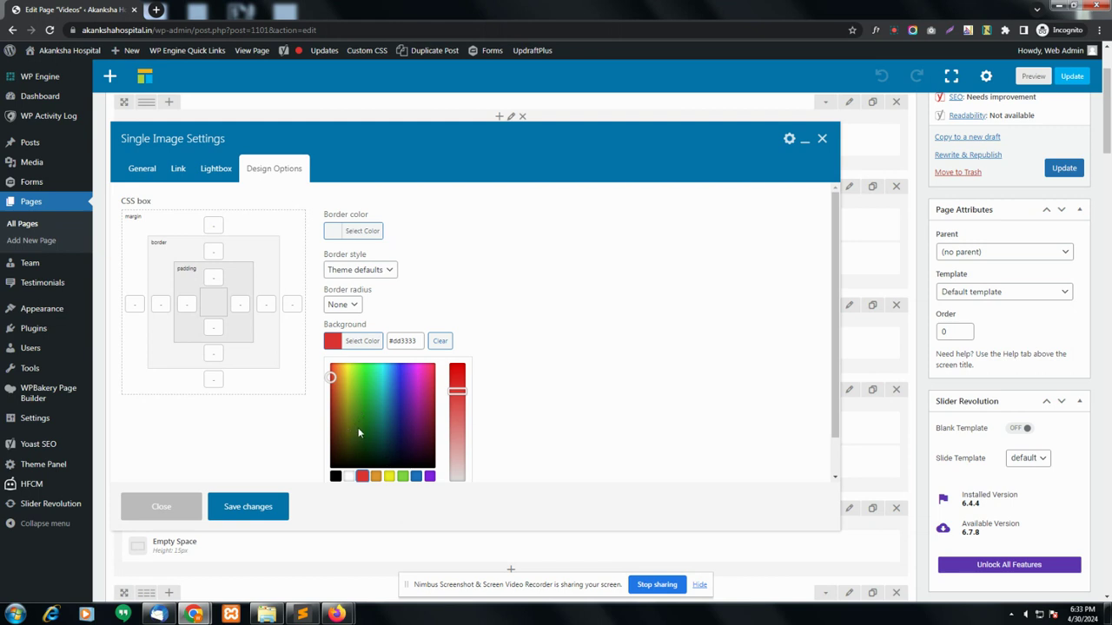
click(440, 342)
click(475, 342)
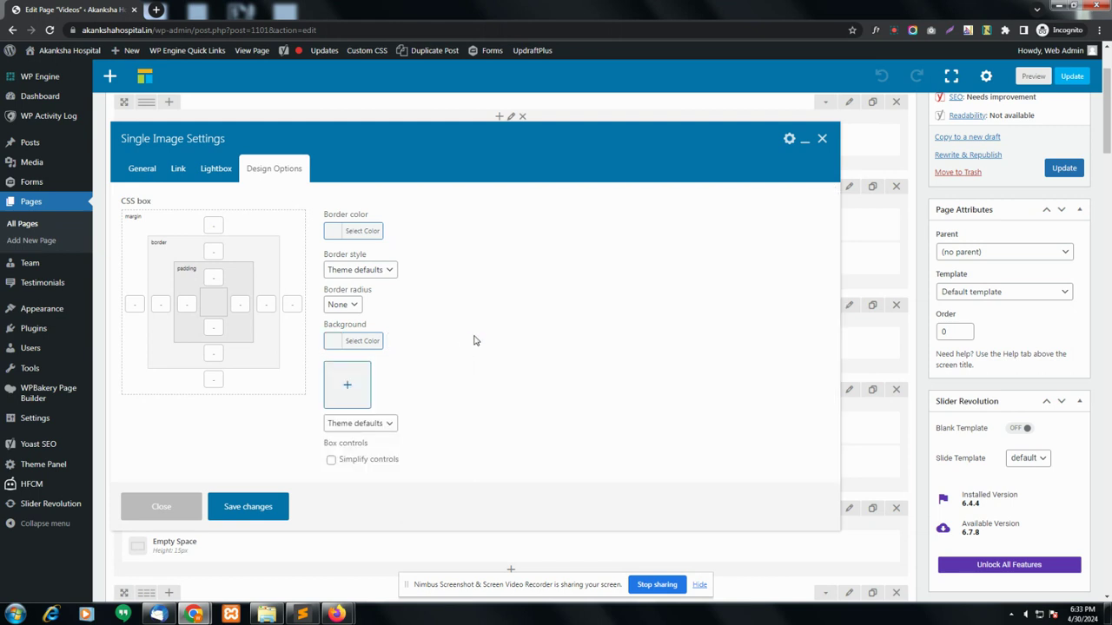
Step: Review the background style choices in the image's design options and close its settings
click(373, 423)
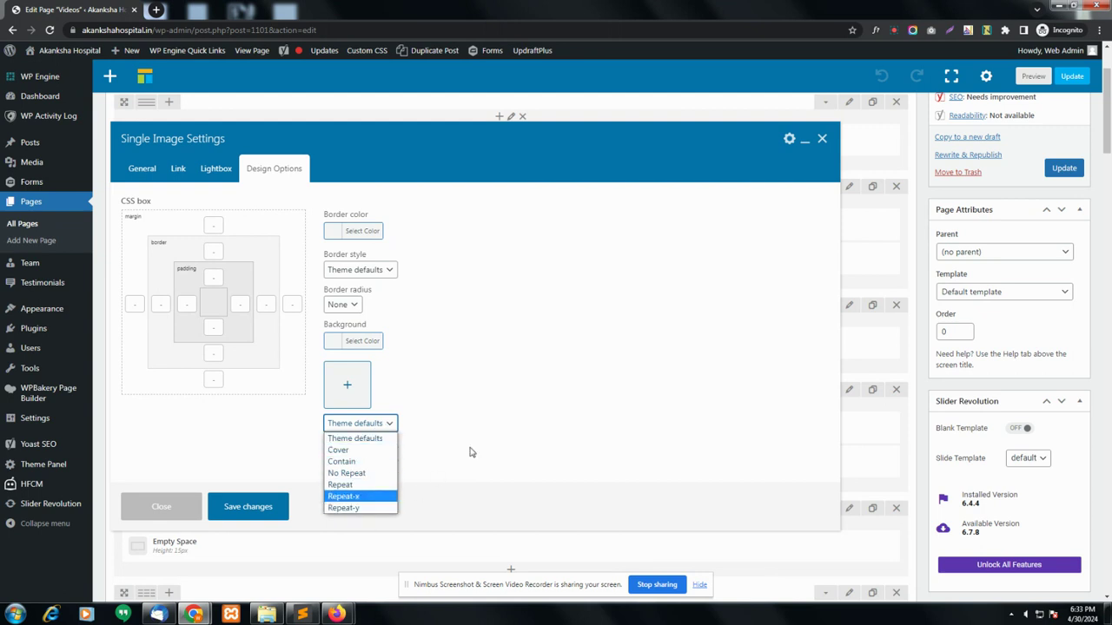
click(497, 432)
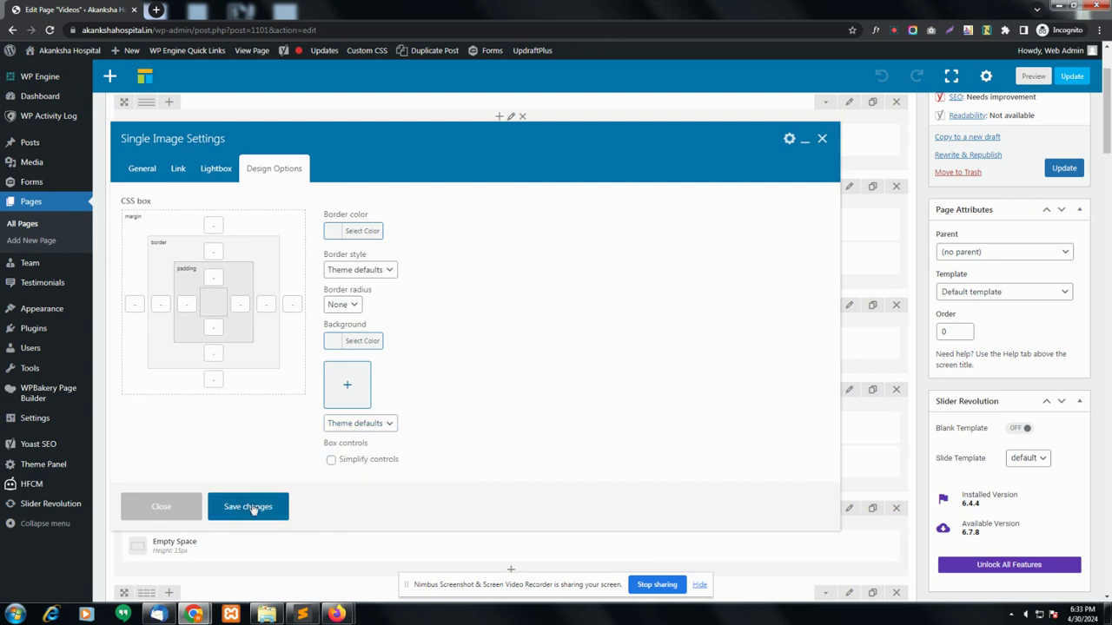
click(821, 139)
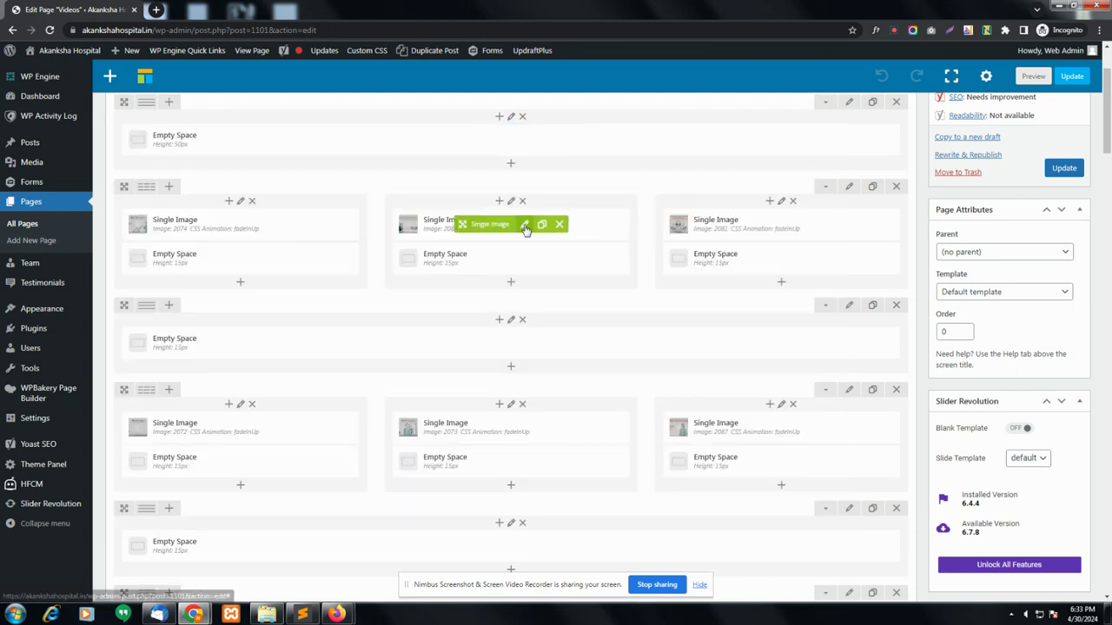
Step: Open the settings of the middle single image in the first thumbnail row and review its image source choices and media library selection
click(524, 228)
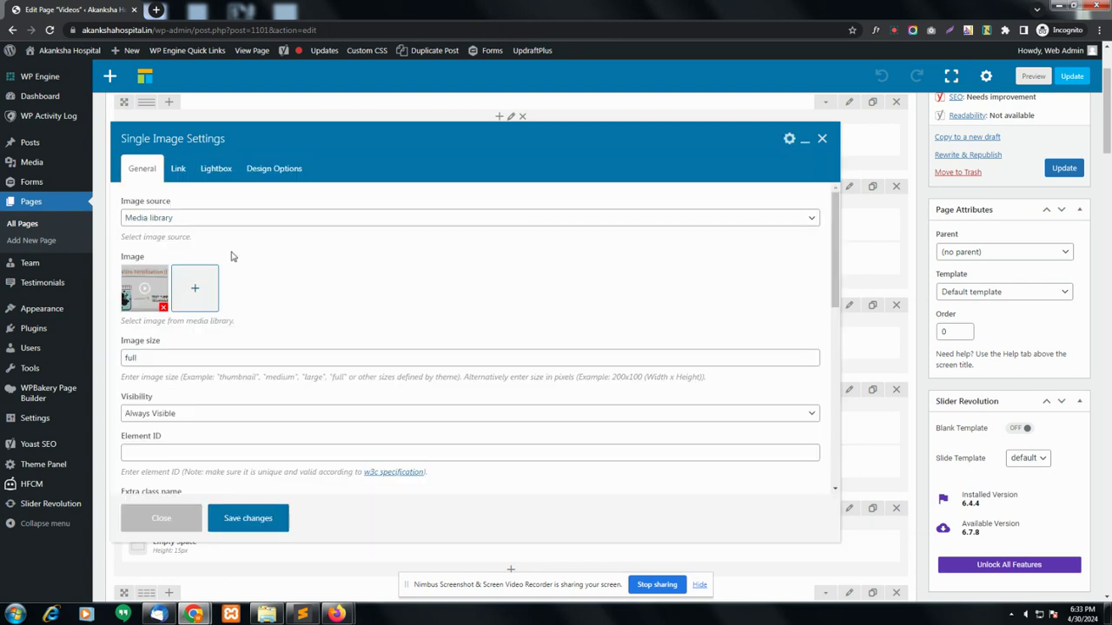
click(217, 221)
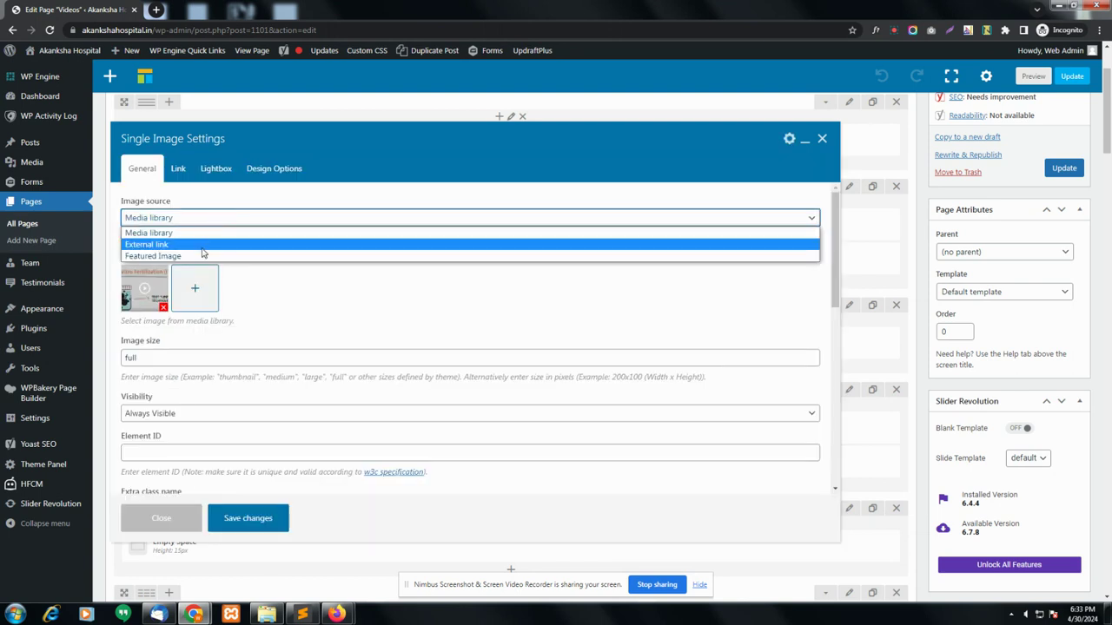
click(288, 290)
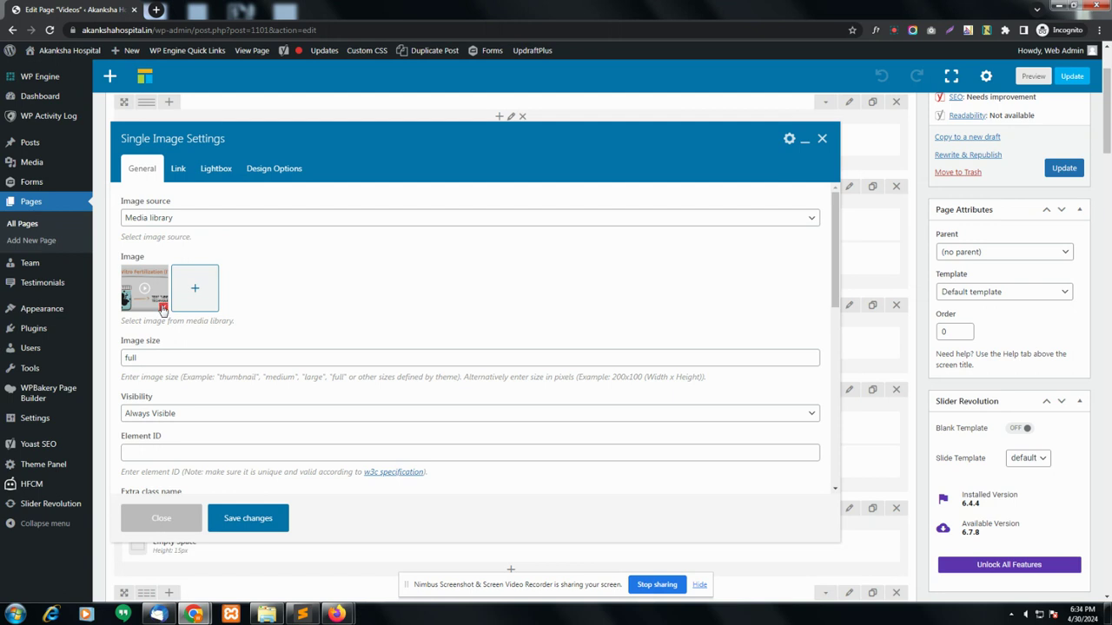
click(209, 304)
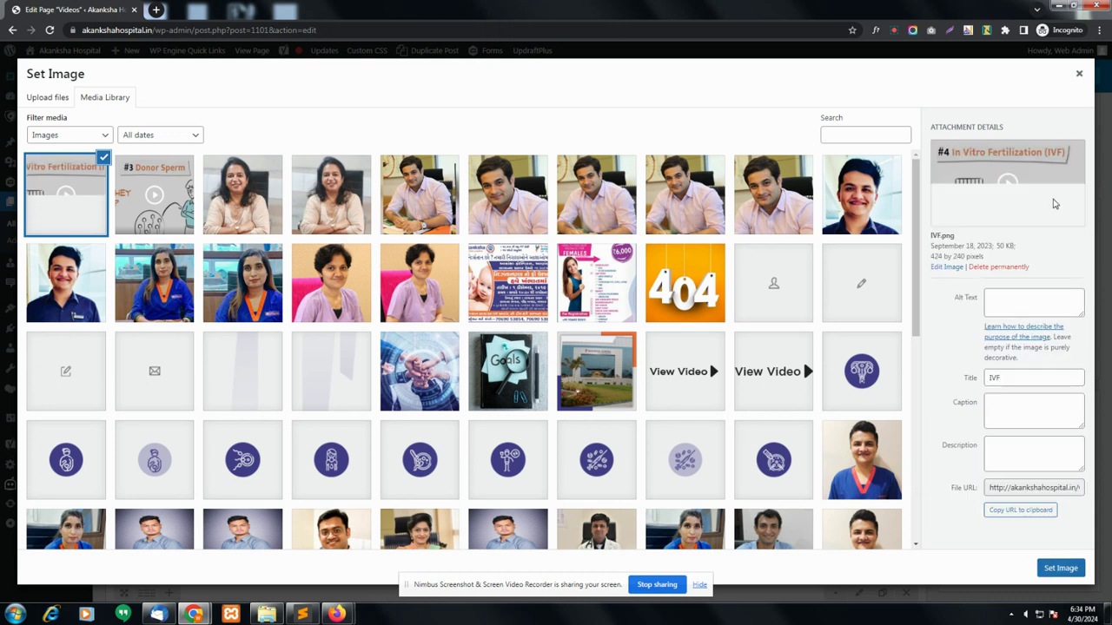
click(1079, 74)
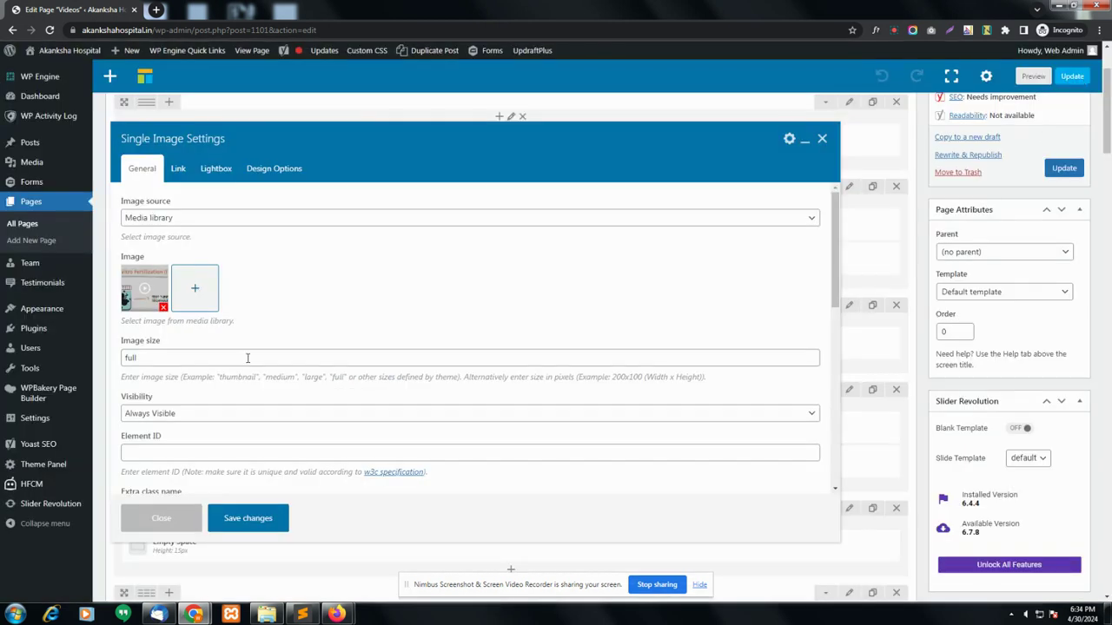
Step: Examine the middle image's remaining general settings, including the alignment, image style and image hover choices
scroll(245, 359, down, 1)
scroll(245, 359, down, 4)
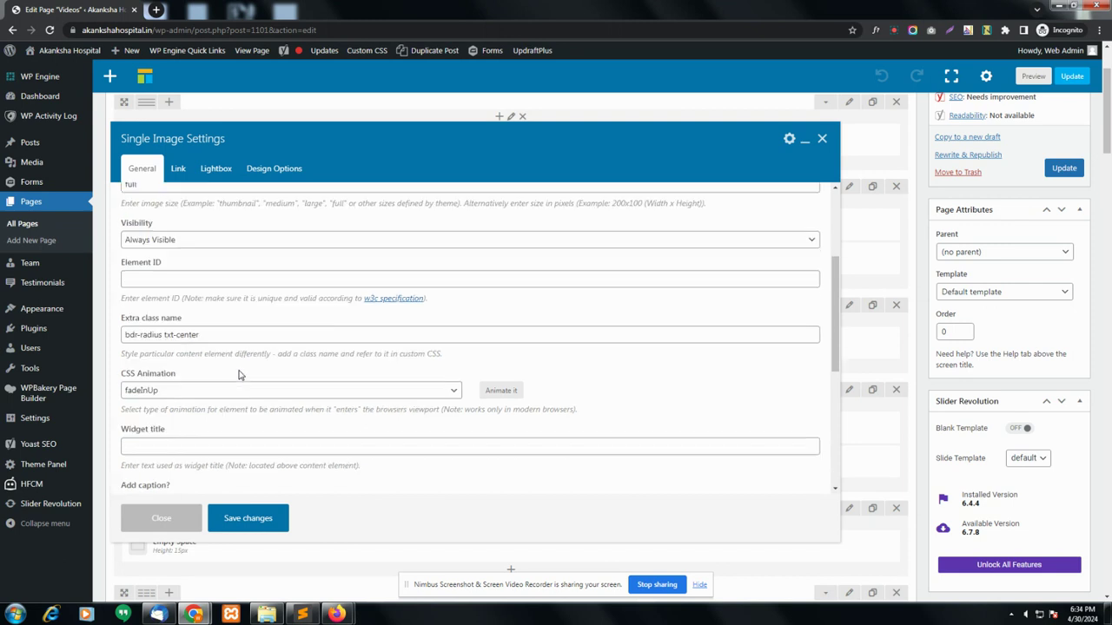
scroll(239, 375, down, 5)
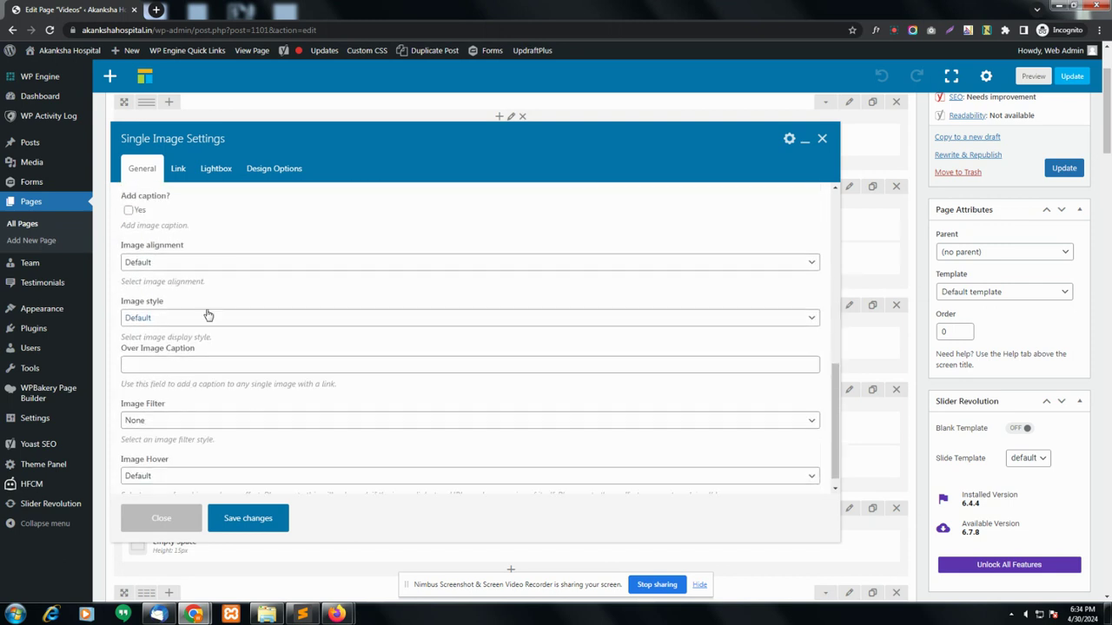
click(202, 263)
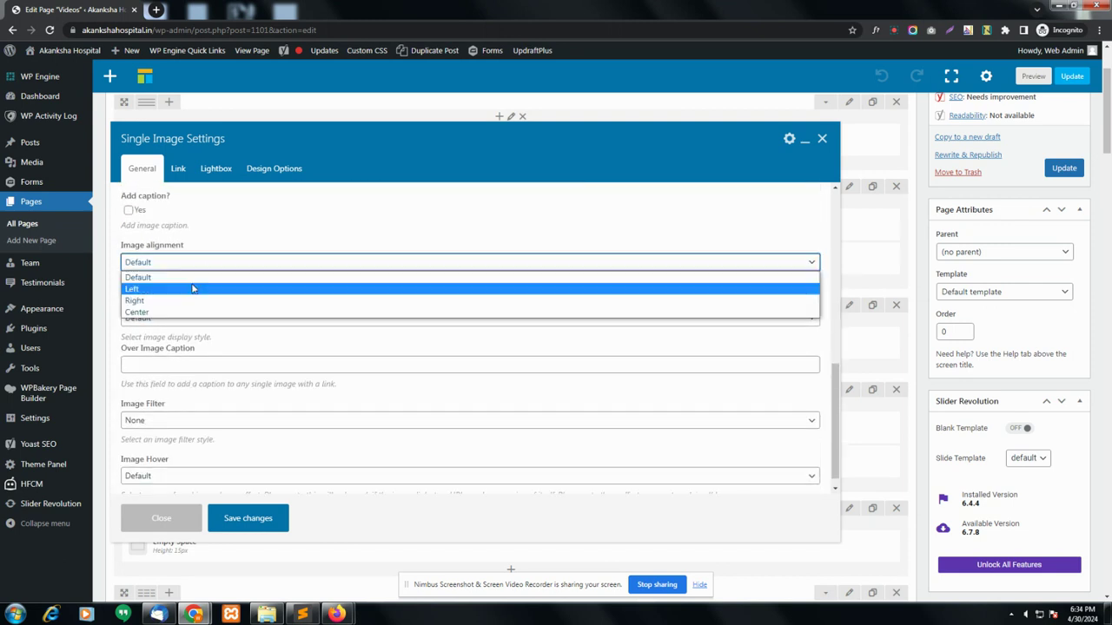
click(258, 345)
click(231, 320)
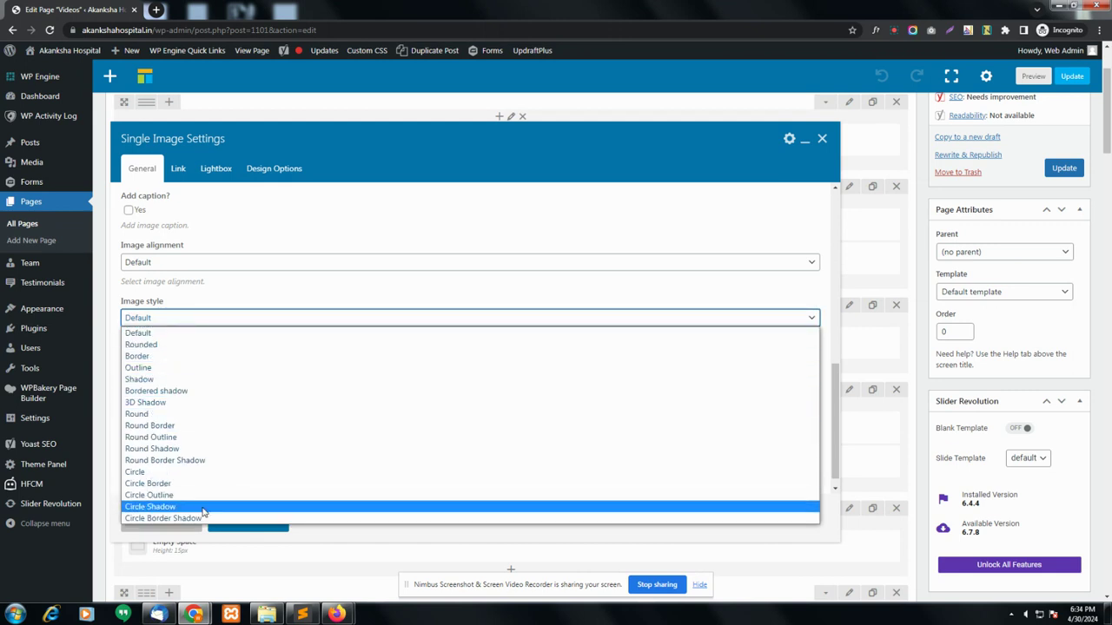
click(295, 287)
scroll(278, 334, down, 3)
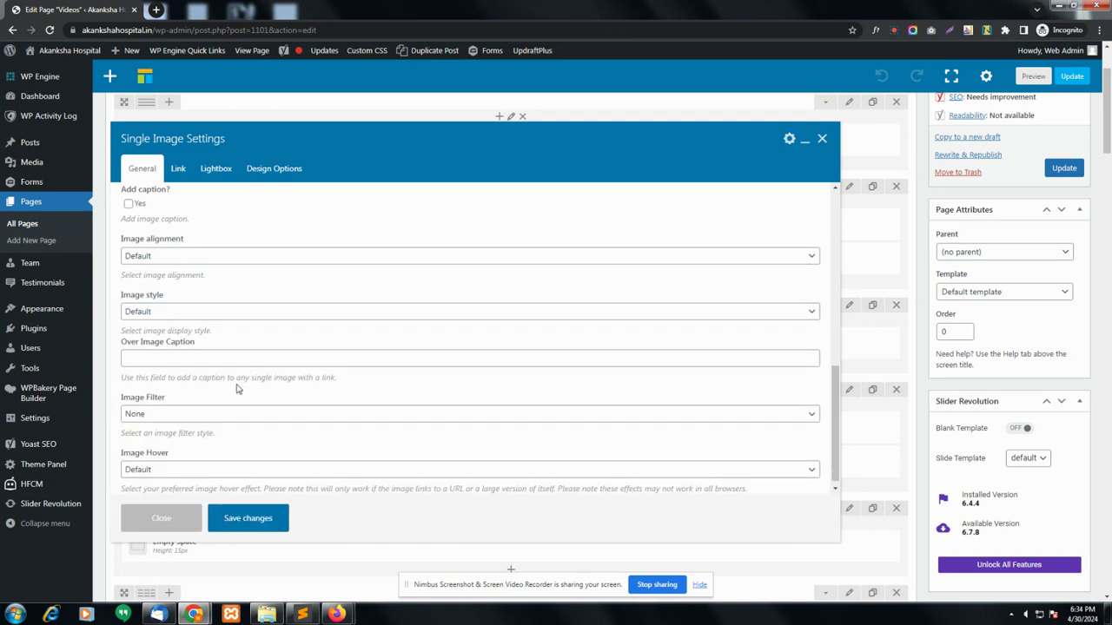
click(199, 467)
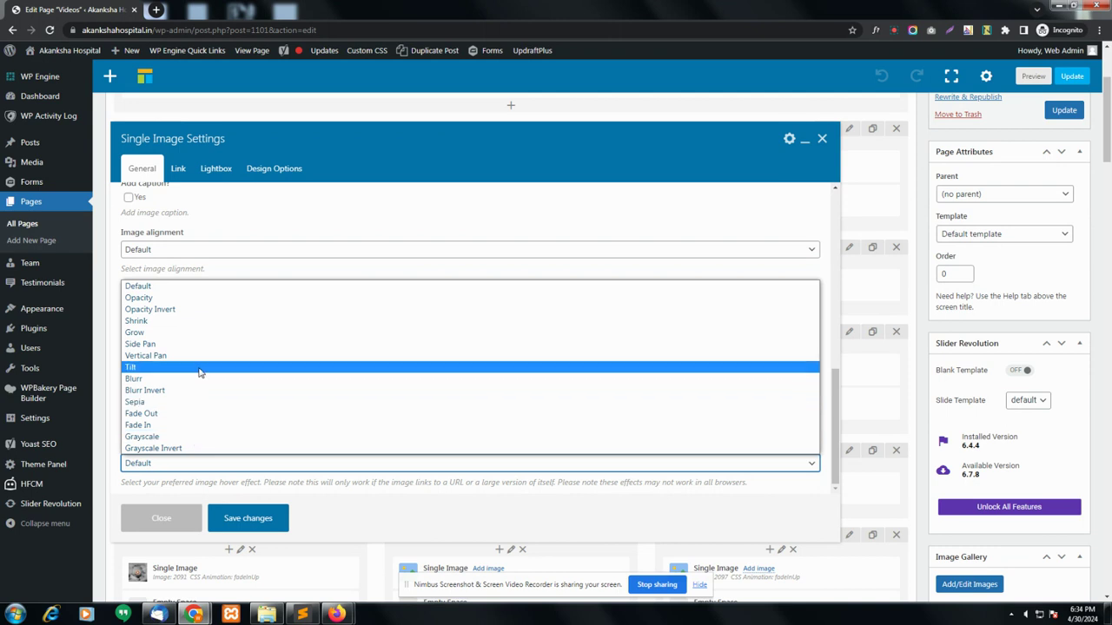
click(236, 274)
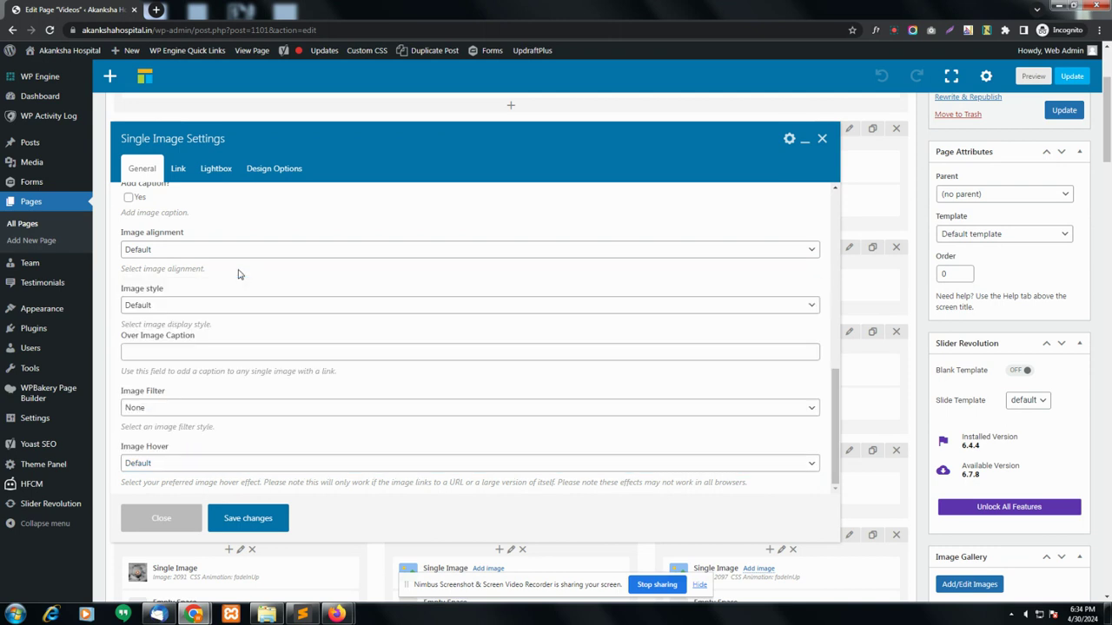
Step: Review the on-click action choices in the middle image's link settings
click(181, 170)
click(185, 218)
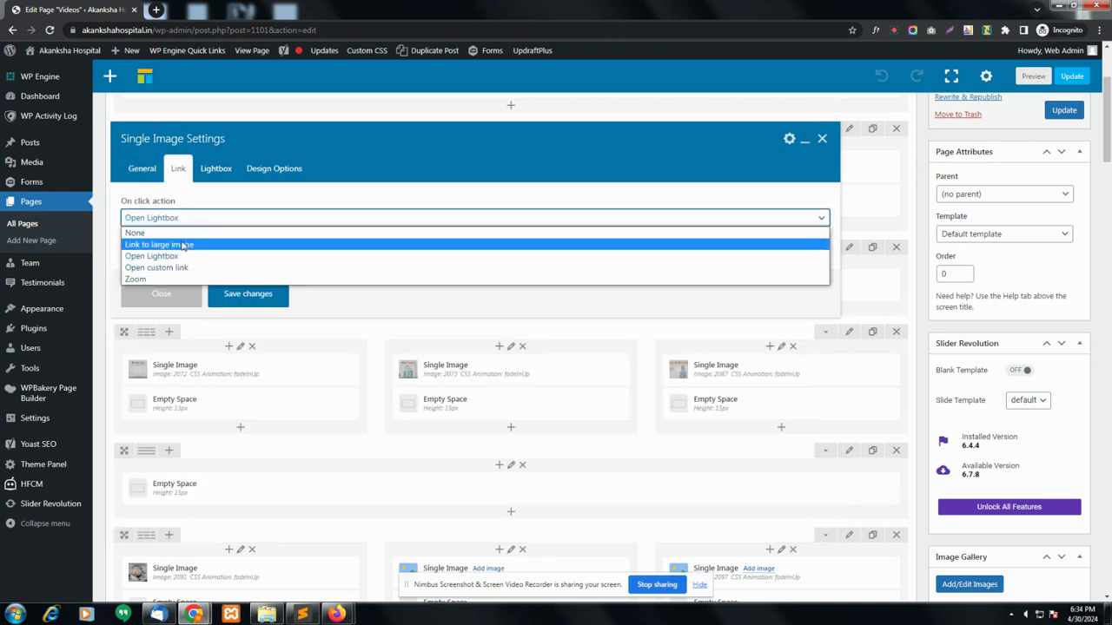
click(208, 200)
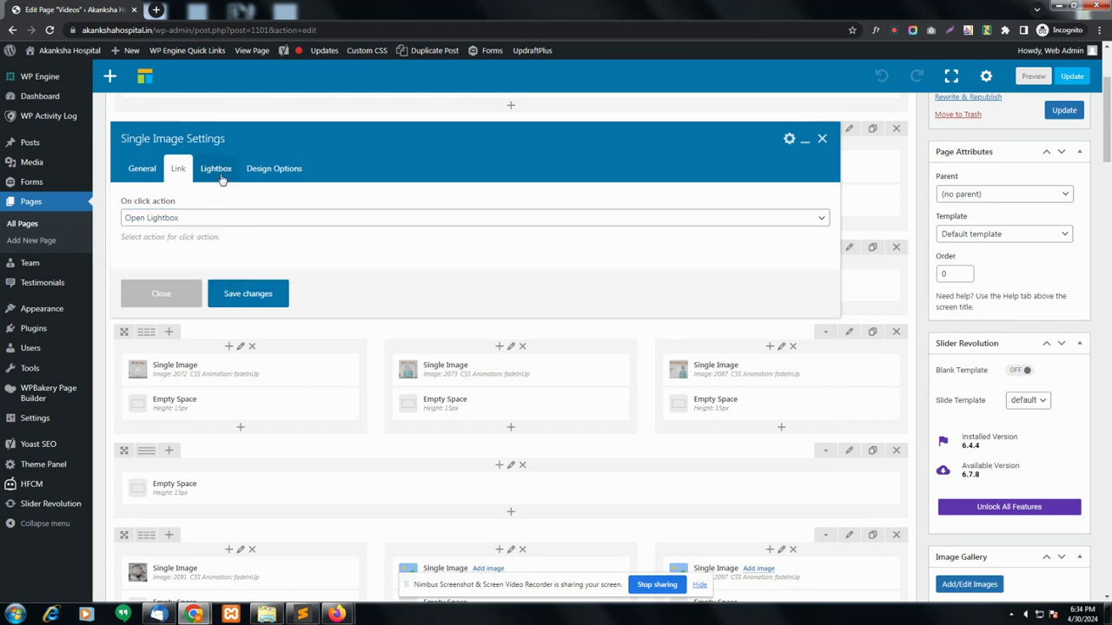
Step: Examine the middle image's lightbox settings, including the YouTube video URL and the lightbox type choices
click(217, 176)
drag(327, 218, 93, 222)
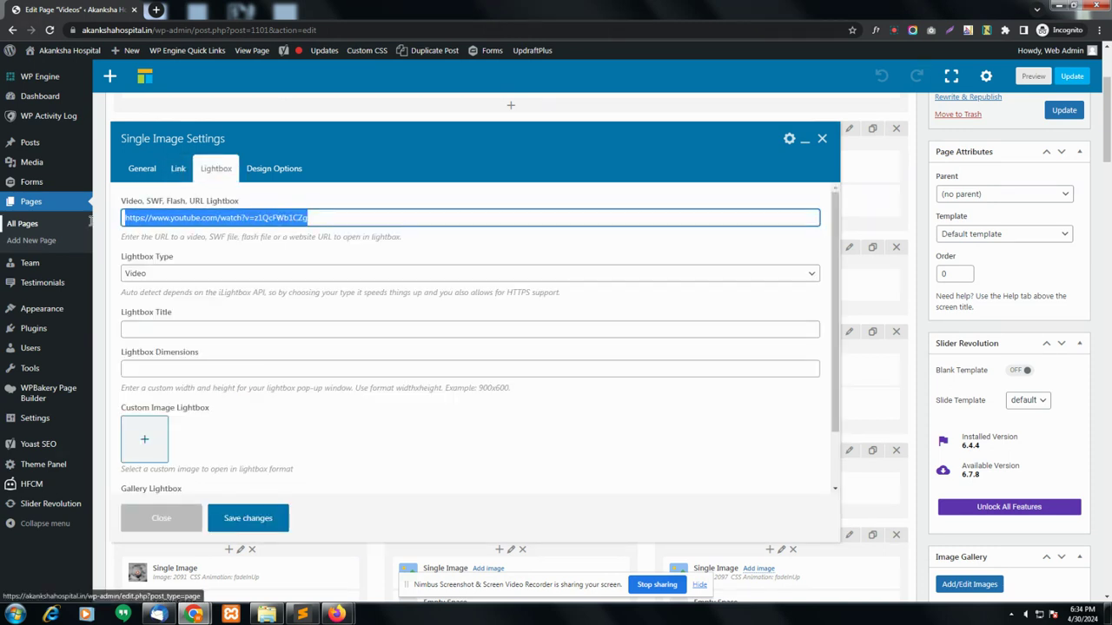
click(236, 257)
click(224, 273)
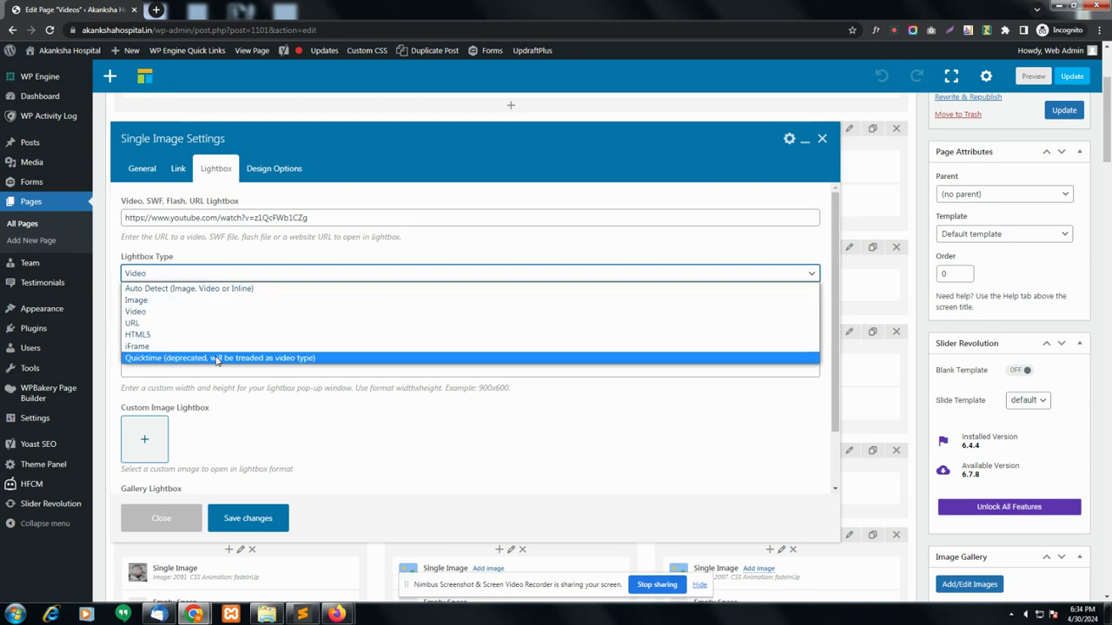
click(279, 415)
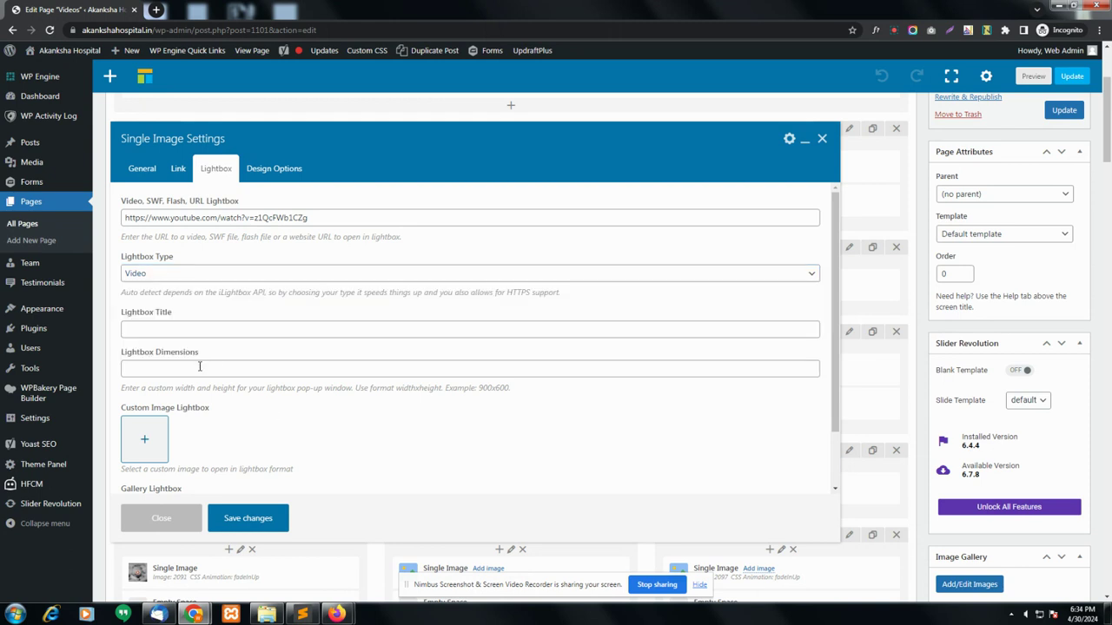
scroll(200, 367, down, 2)
Step: Review the border color, border style and border radius choices in the middle image's design options
click(273, 169)
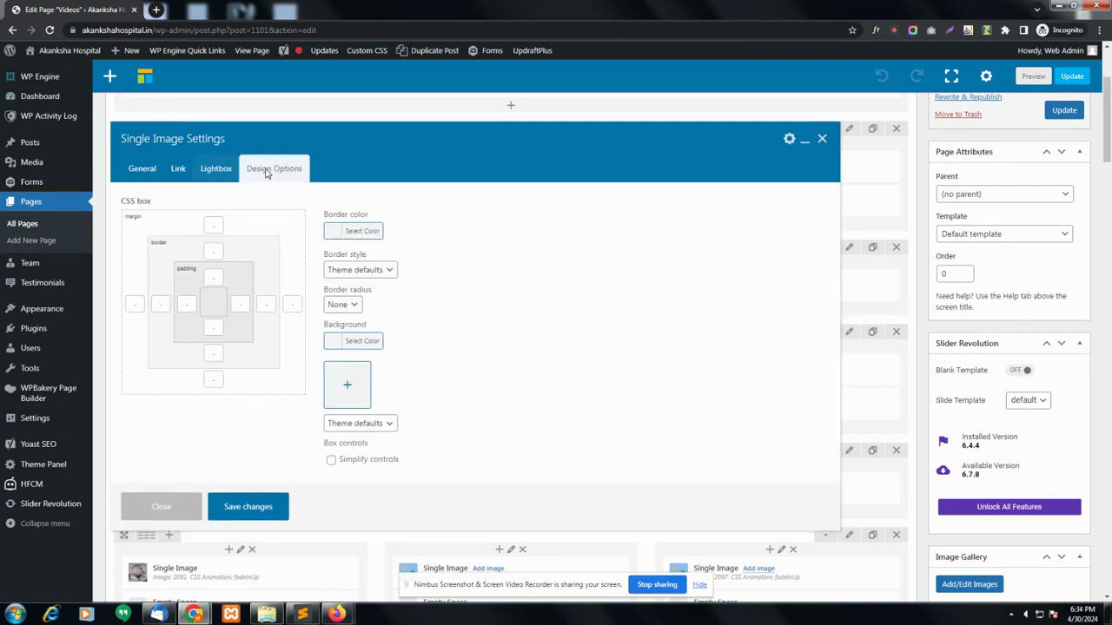
click(356, 231)
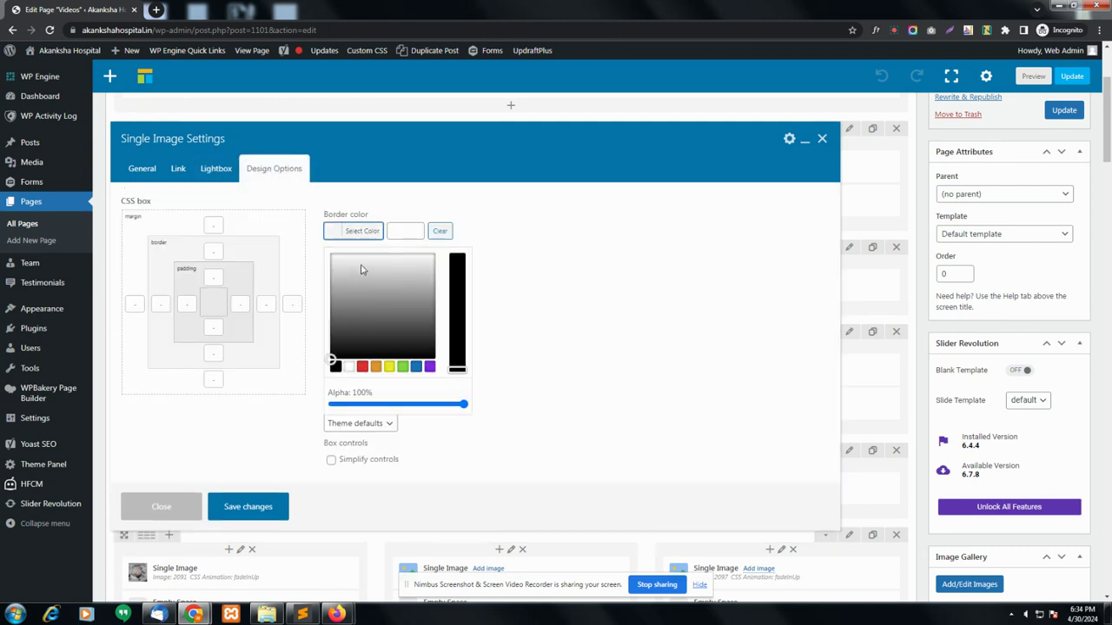
click(499, 293)
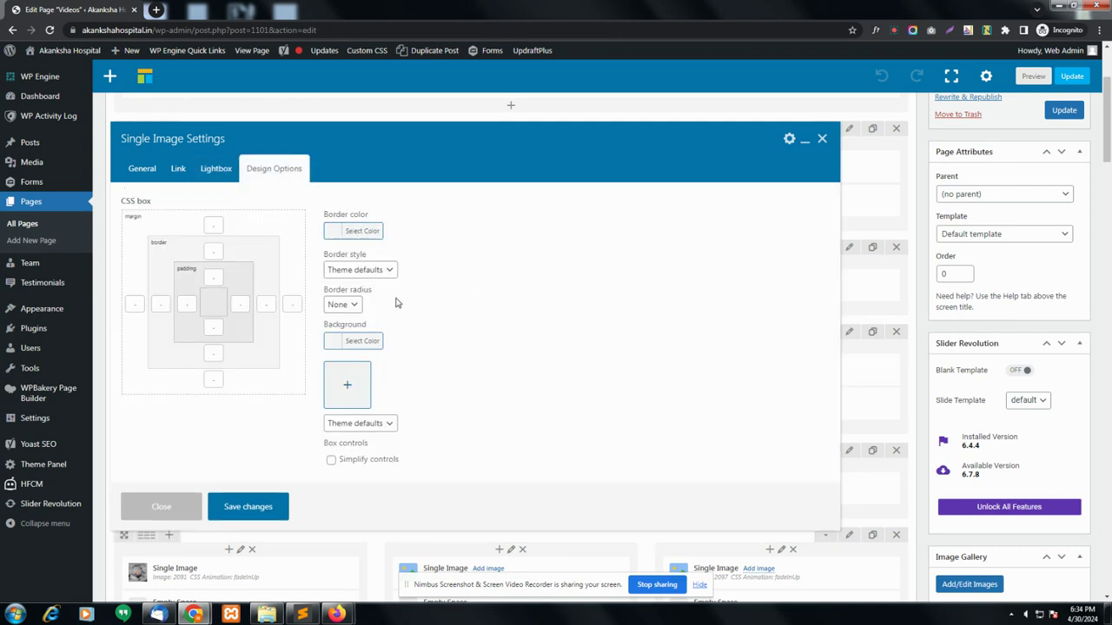
click(359, 271)
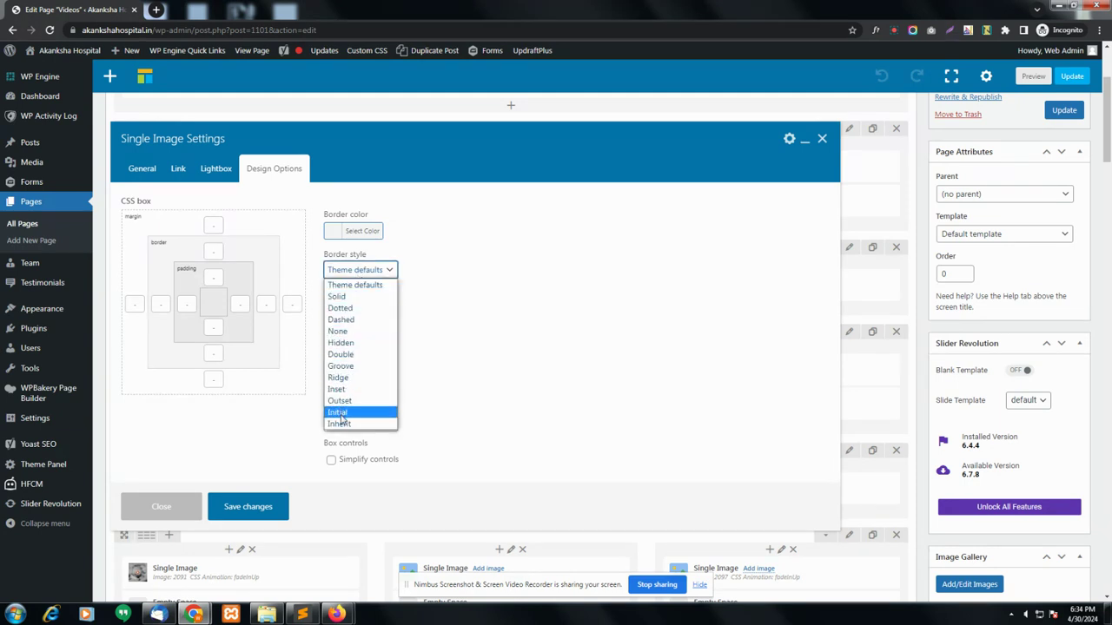
click(447, 355)
click(341, 305)
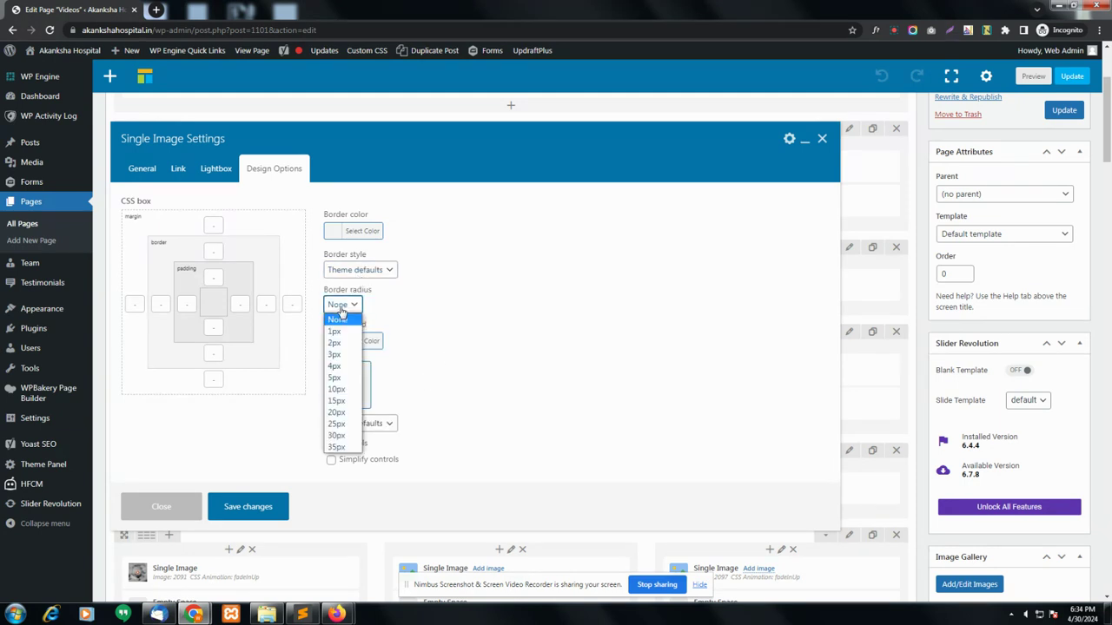
click(463, 383)
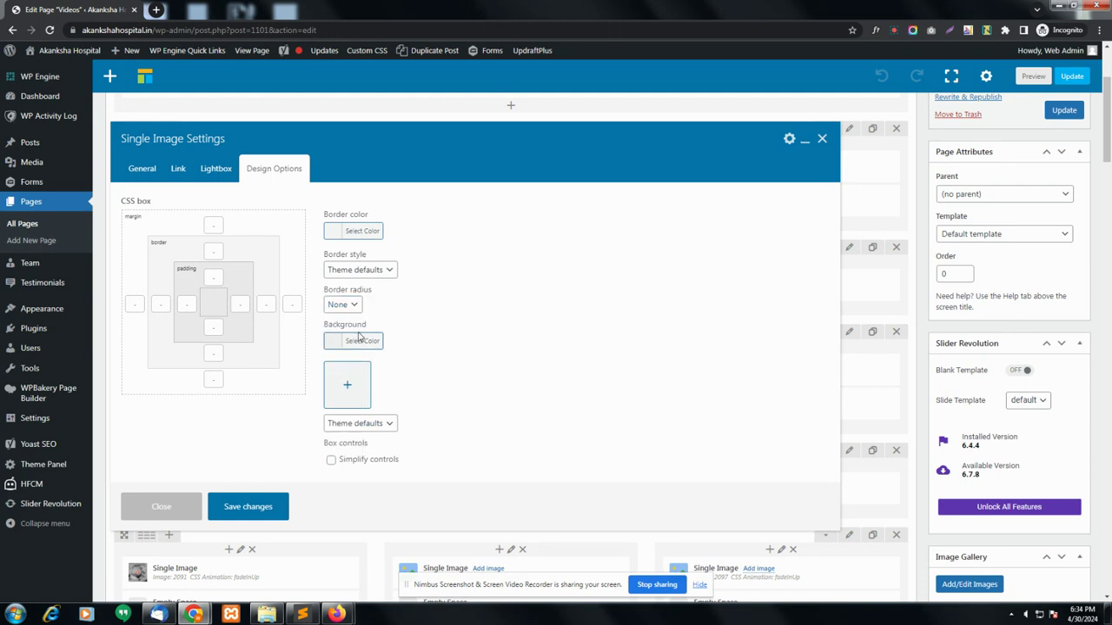
Step: Look at the background color choices and try the photo of the man at a desk from the media library as background image
click(361, 344)
click(502, 401)
click(347, 395)
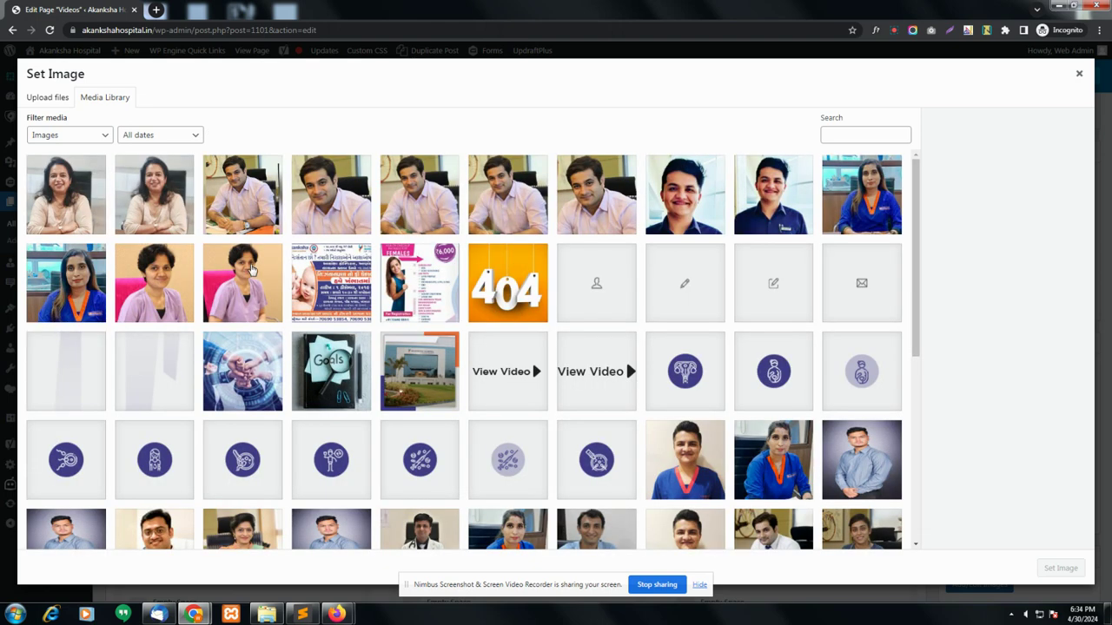
click(278, 207)
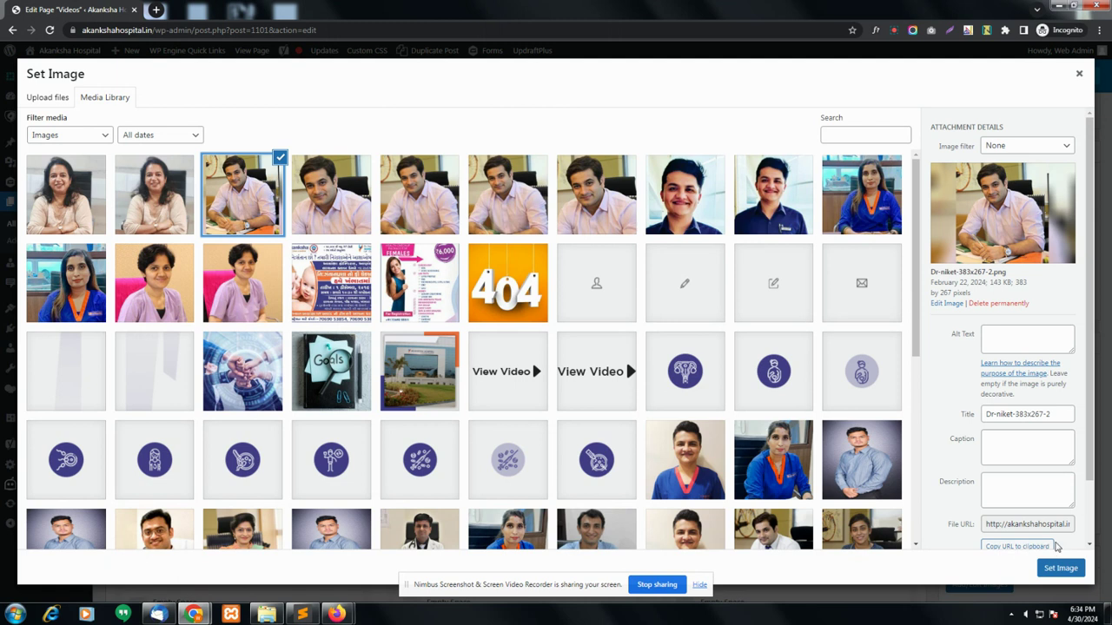
click(1068, 572)
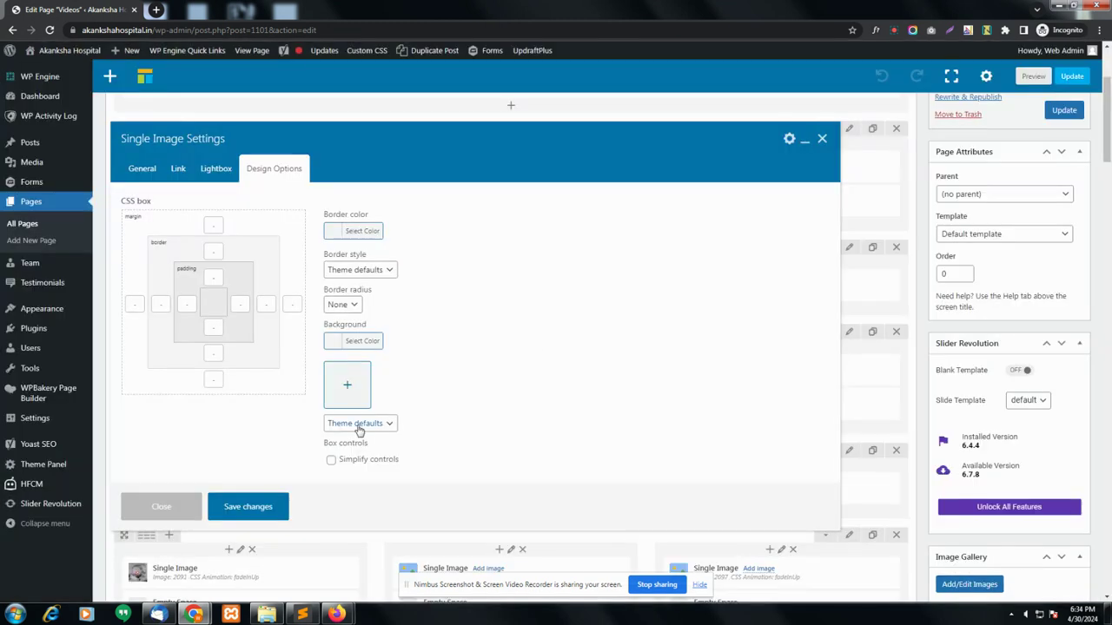
Step: Review the middle image's background fit and repeat choices and close its settings without saving
click(358, 430)
click(507, 418)
click(821, 140)
Step: Open the published Videos page and check the #3 Donor Sperm video's lightbox playback and the thumbnails further down
scroll(855, 274, up, 3)
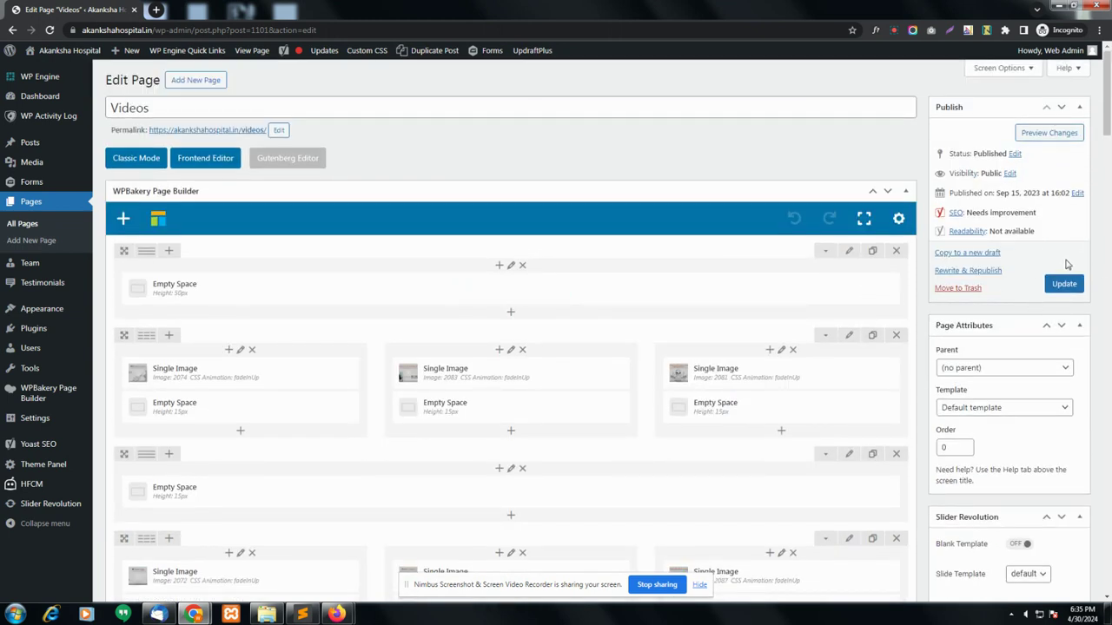
click(228, 130)
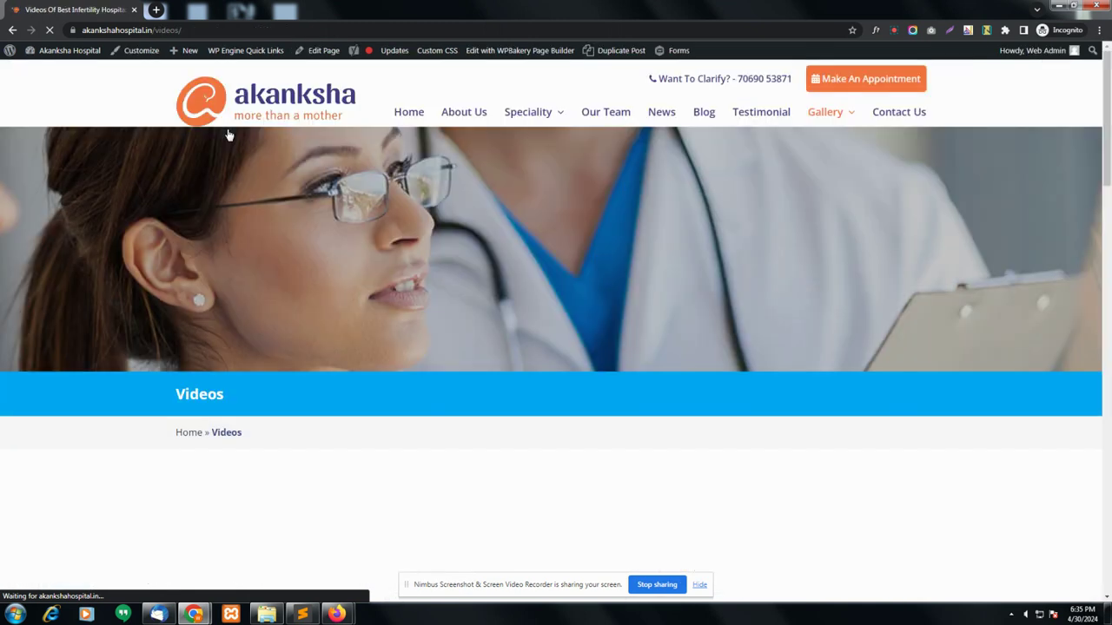
scroll(583, 370, down, 2)
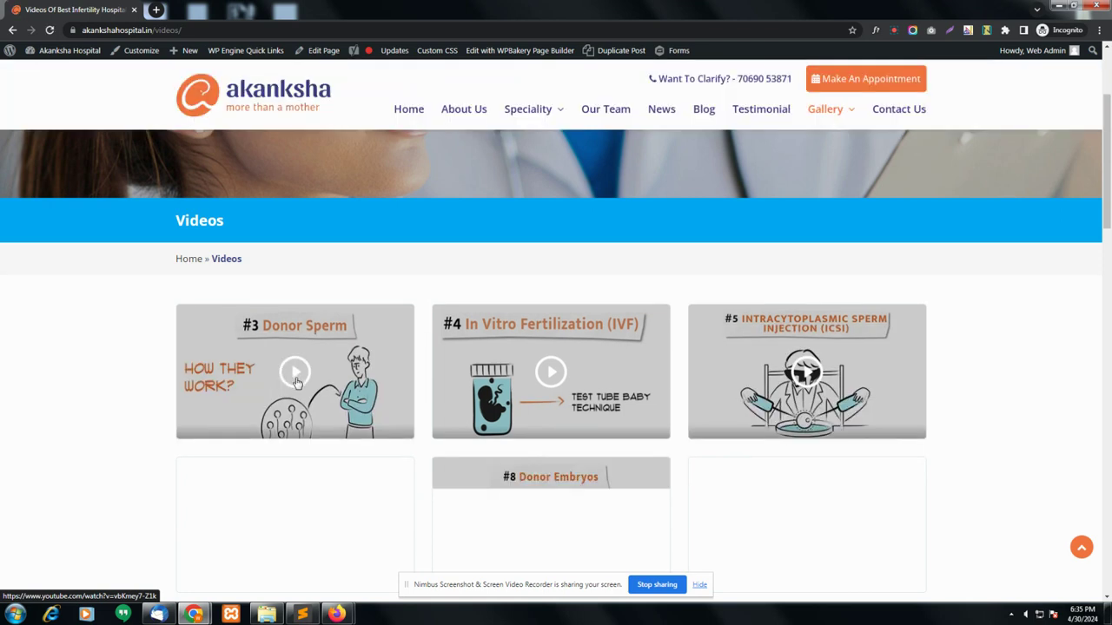
click(296, 373)
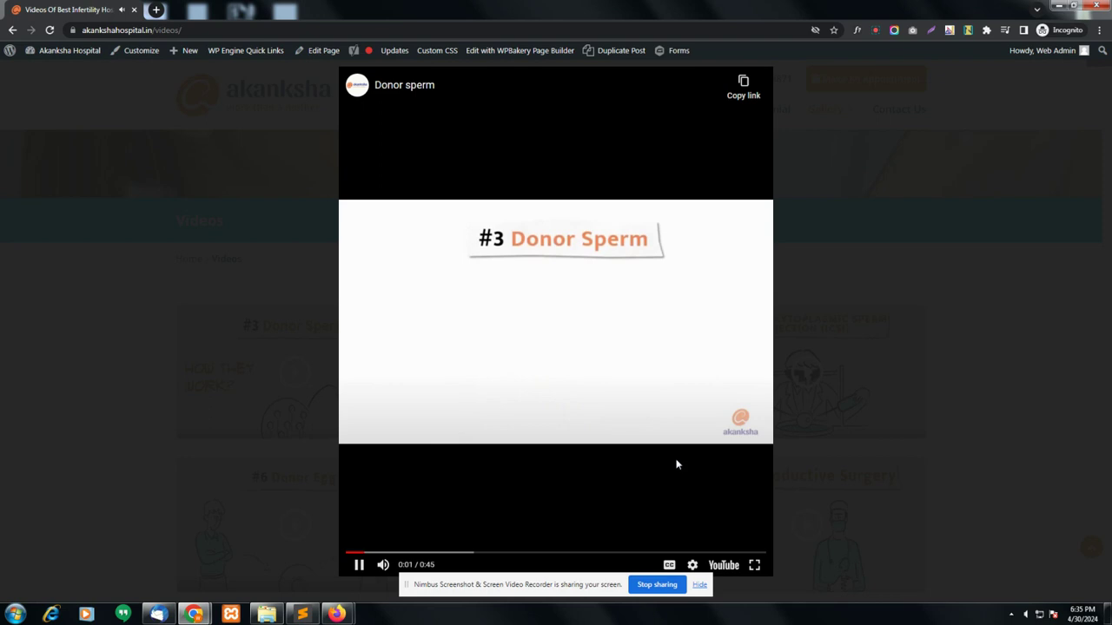
click(856, 449)
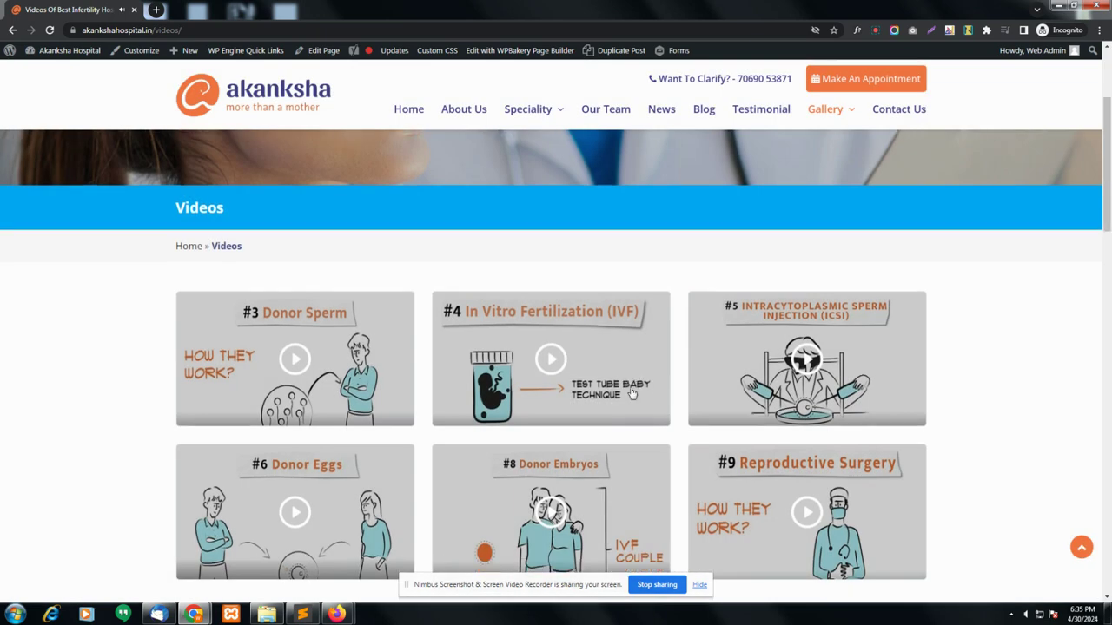
scroll(633, 394, down, 1)
scroll(632, 393, down, 2)
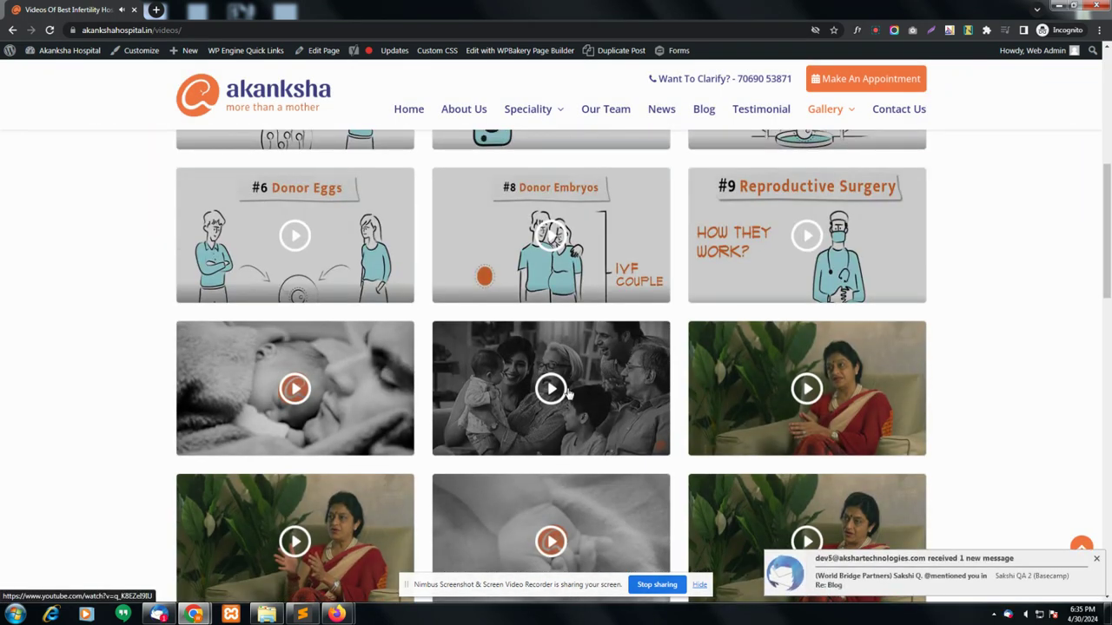